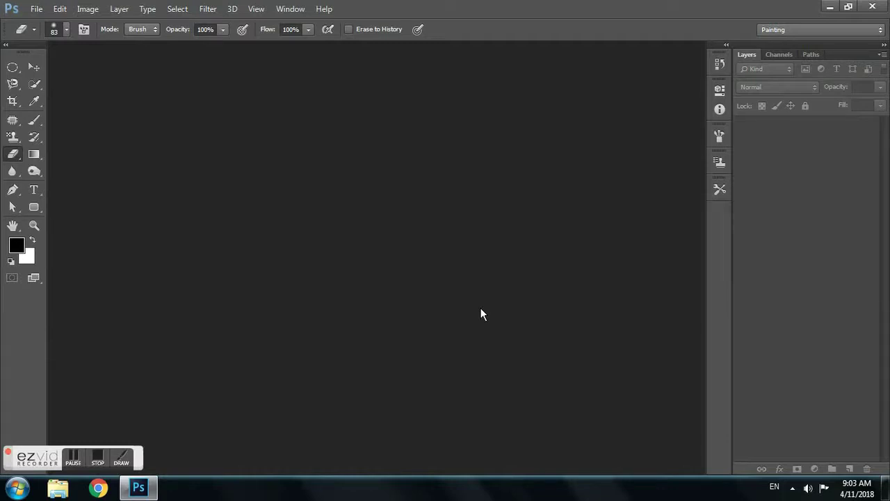
Dismiss the new-document dialog and vRAM warning, then bring up the Open dialog on the Desktop.
key(ctrl+n)
key(Escape)
key(Return)
key(ctrl+o)
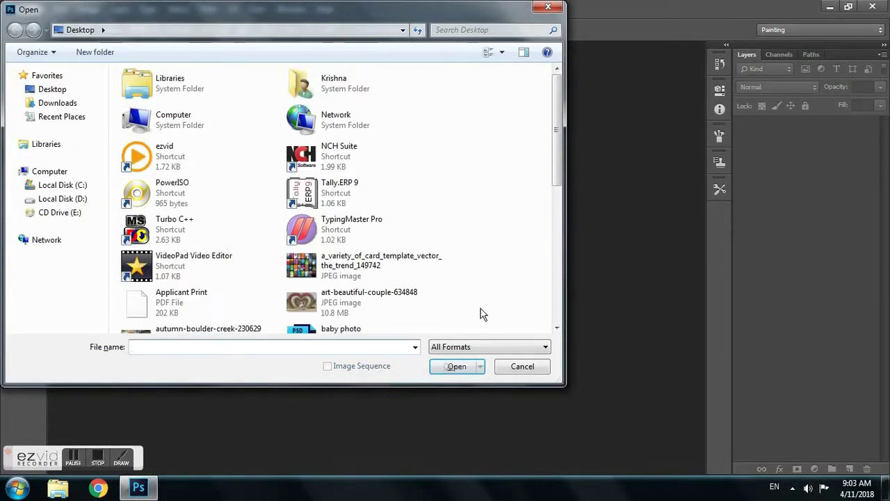
click(82, 199)
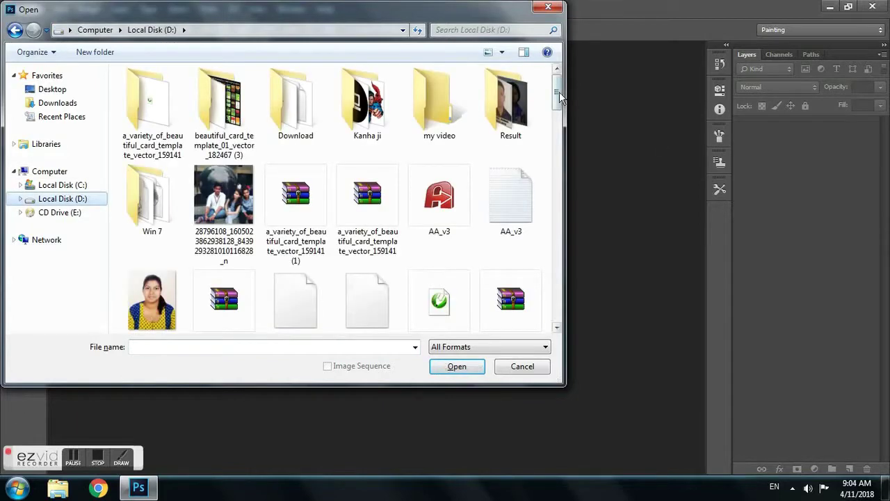
mouse_move(557, 96)
mouse_down()
mouse_move(567, 221)
mouse_move(560, 303)
mouse_move(556, 221)
mouse_up()
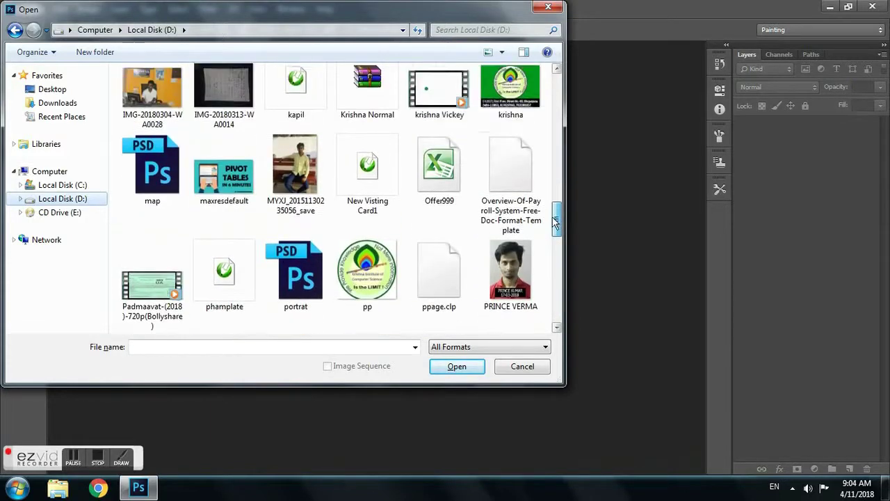
click(307, 177)
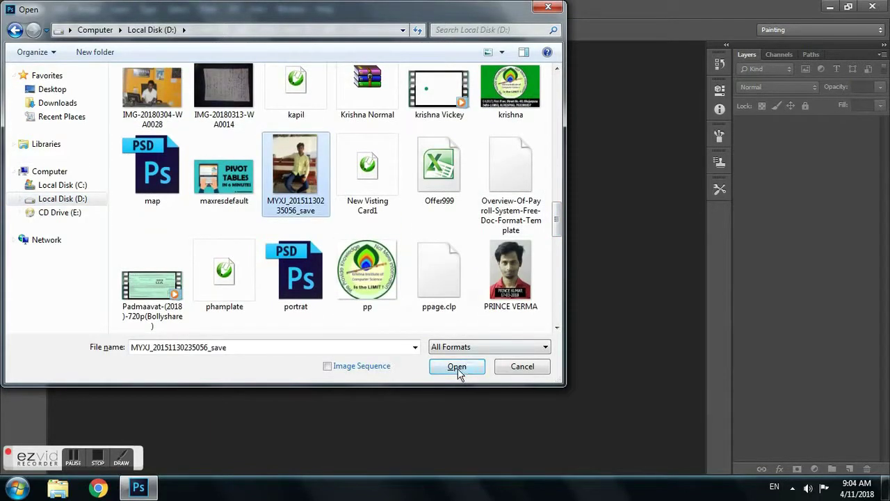
click(459, 368)
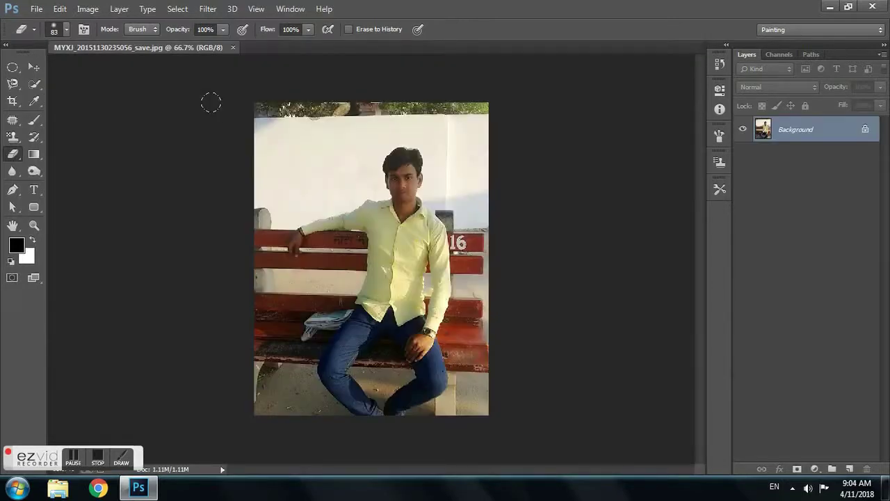
Float the photo in a larger, centred window at 100% zoom with the Quick Selection Tool active.
drag(177, 47, 176, 53)
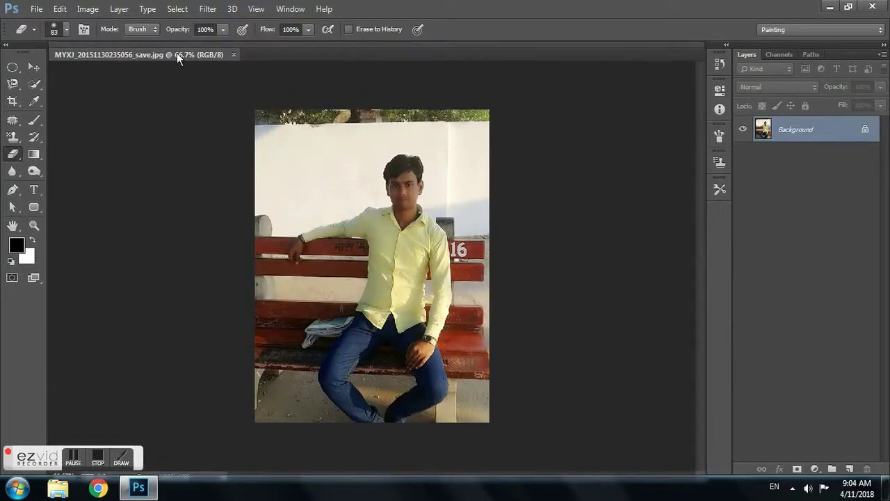
drag(291, 379, 384, 432)
key(ctrl+1)
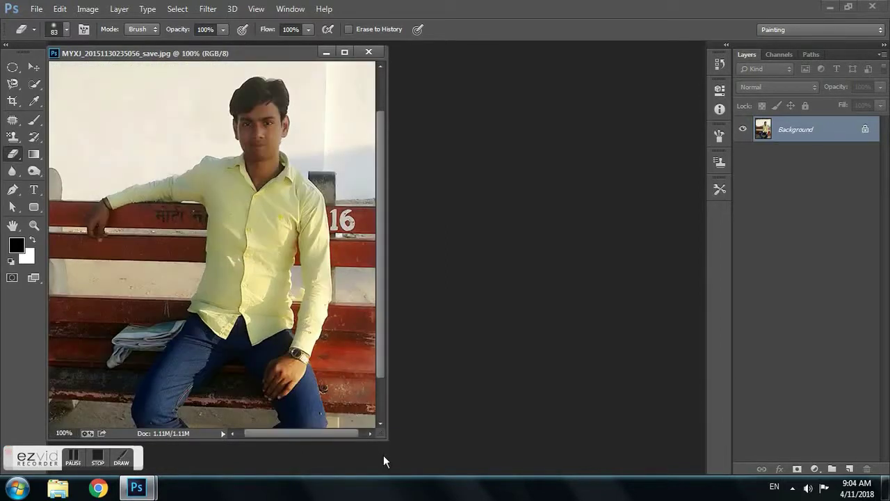
mouse_move(167, 59)
mouse_down()
mouse_move(257, 44)
mouse_move(274, 54)
mouse_up()
mouse_move(489, 439)
mouse_down()
mouse_move(535, 469)
mouse_move(537, 489)
mouse_up()
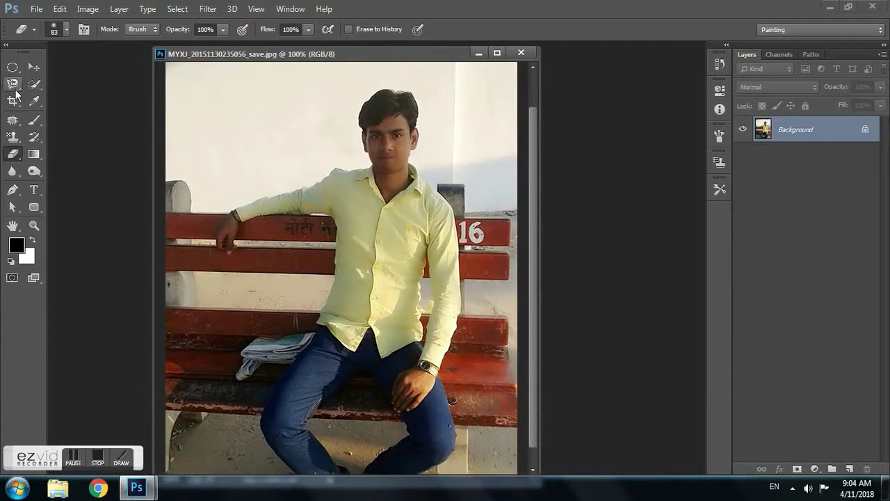
click(34, 84)
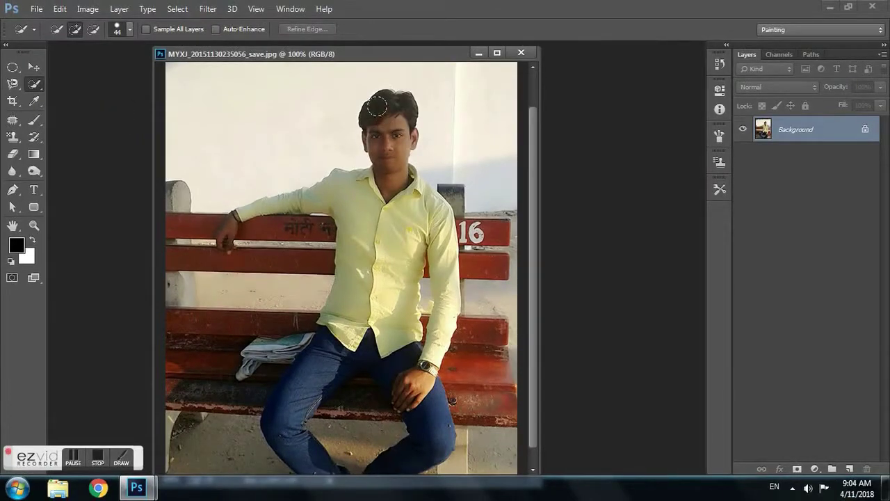
Brush a quick selection over the man's head, yellow shirt, jeans, left leg, arm and hand.
drag(379, 108, 386, 174)
drag(382, 214, 362, 287)
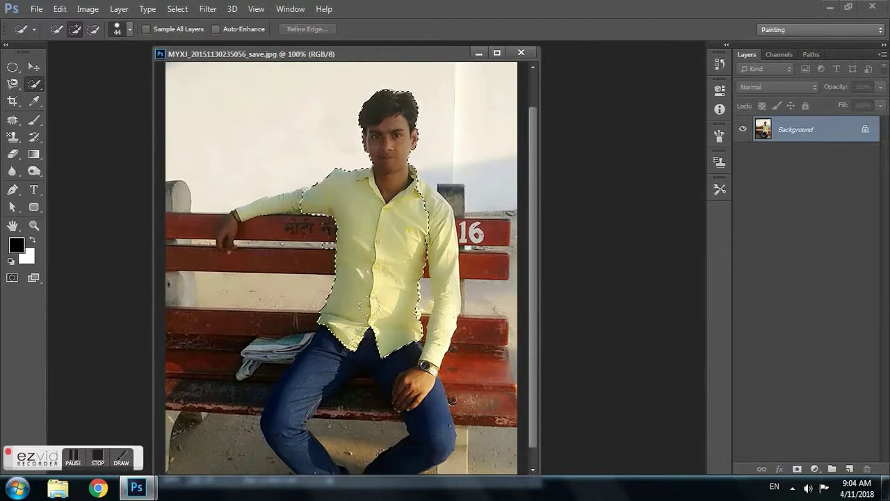
drag(376, 334, 386, 369)
drag(401, 425, 375, 450)
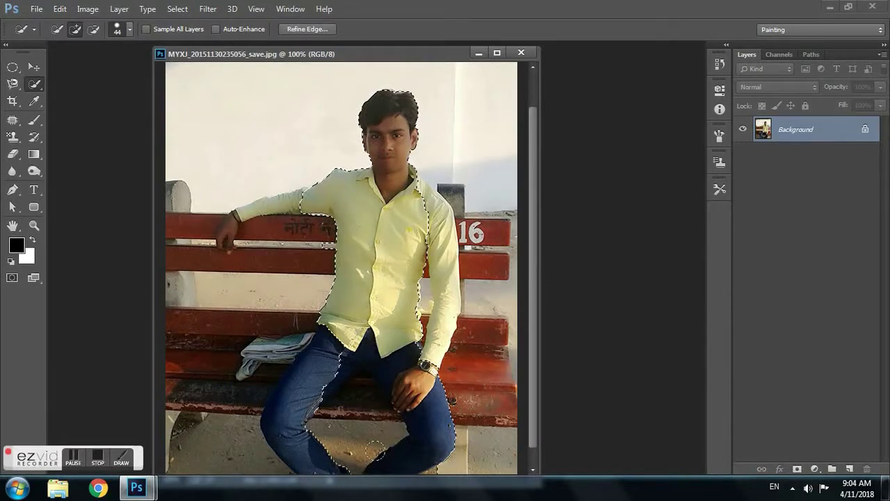
drag(315, 460, 288, 217)
mouse_move(292, 203)
mouse_down()
mouse_move(256, 207)
mouse_move(219, 236)
mouse_move(222, 245)
mouse_up()
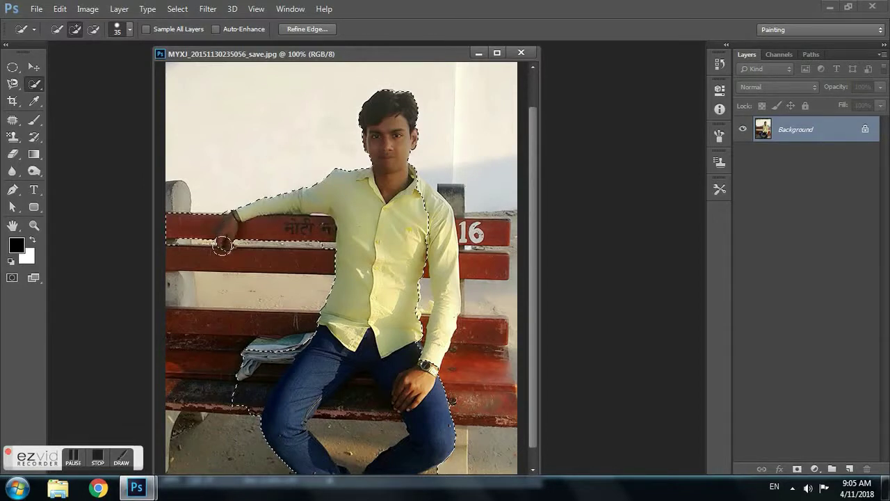
click(223, 244)
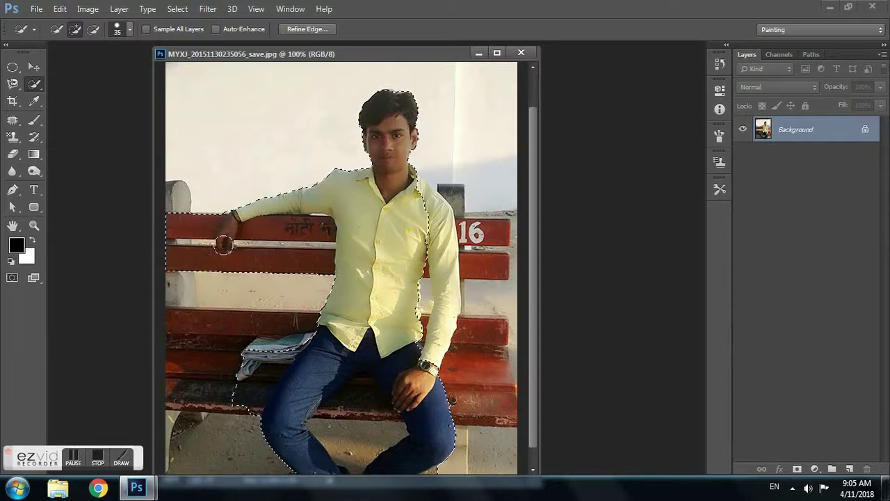
Subtract the bench rail, newspaper and leg gap, and add the right arm to the selection.
mouse_move(236, 275)
mouse_down()
mouse_move(261, 254)
mouse_move(257, 237)
mouse_up()
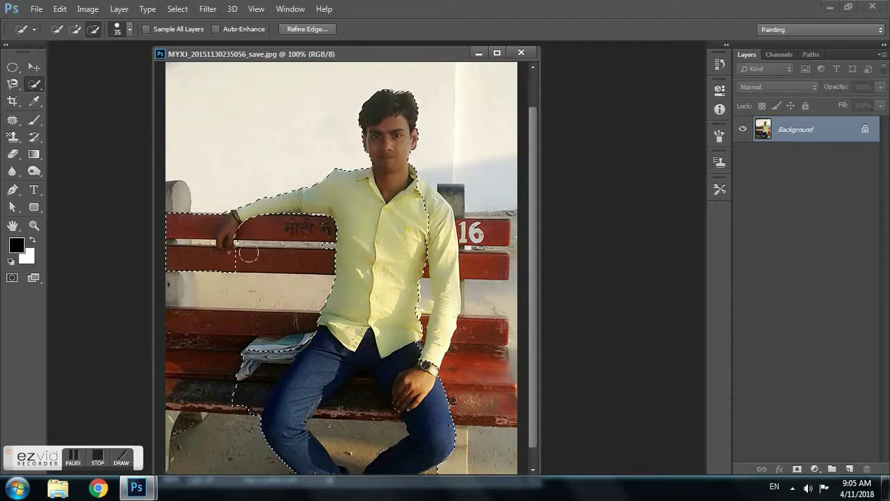
mouse_move(230, 269)
mouse_down()
mouse_move(218, 267)
mouse_move(208, 211)
mouse_move(216, 205)
mouse_up()
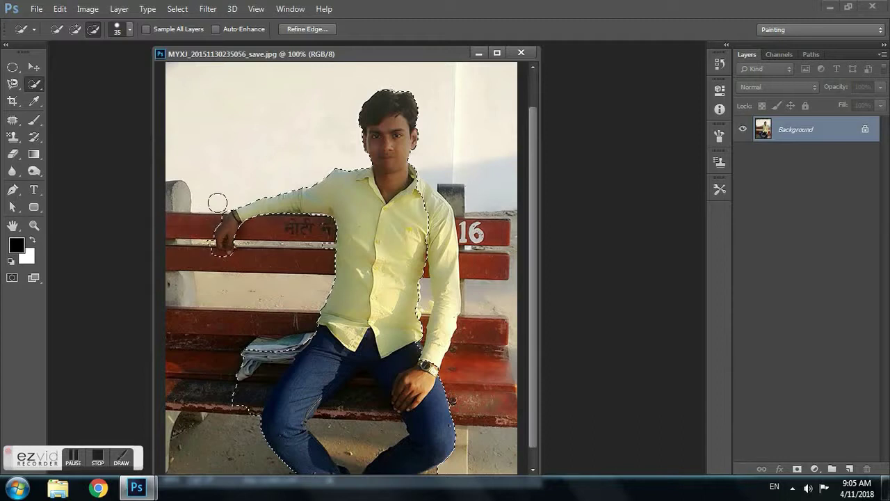
drag(197, 242, 211, 259)
drag(420, 176, 438, 335)
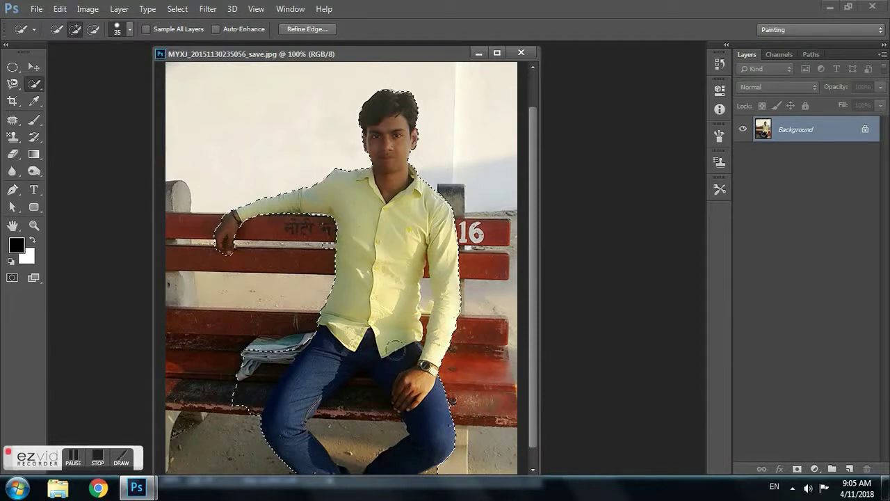
mouse_move(265, 342)
mouse_down()
mouse_move(244, 387)
mouse_move(291, 339)
mouse_up()
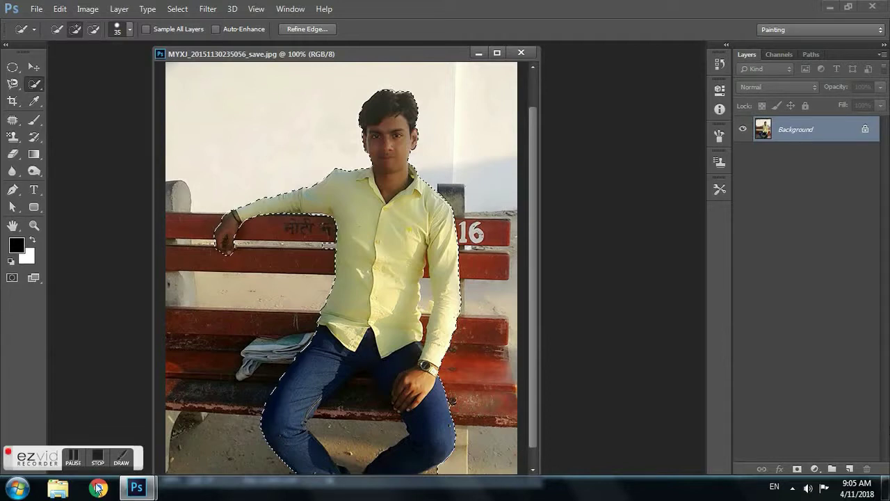
drag(358, 378, 349, 417)
Subtract the remaining gap between the man's legs from the selection.
key(alt)
mouse_move(373, 407)
mouse_down()
mouse_move(390, 431)
mouse_move(355, 457)
mouse_move(362, 445)
mouse_up()
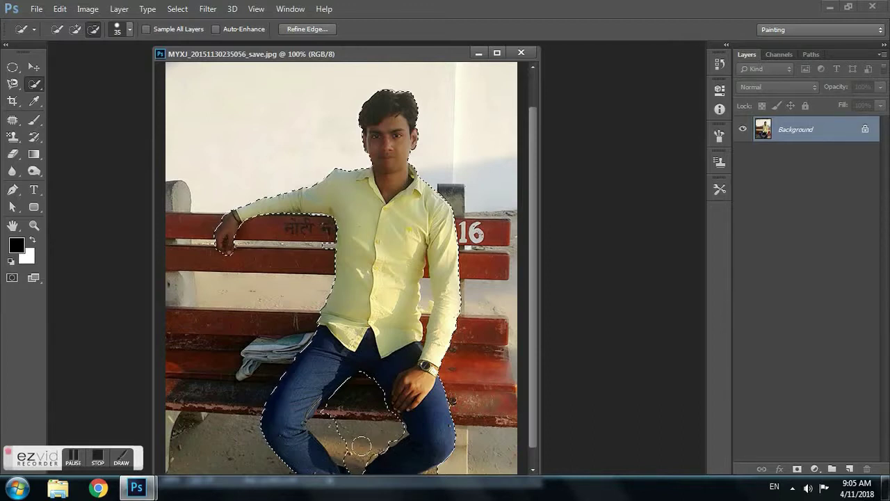
drag(361, 445, 345, 445)
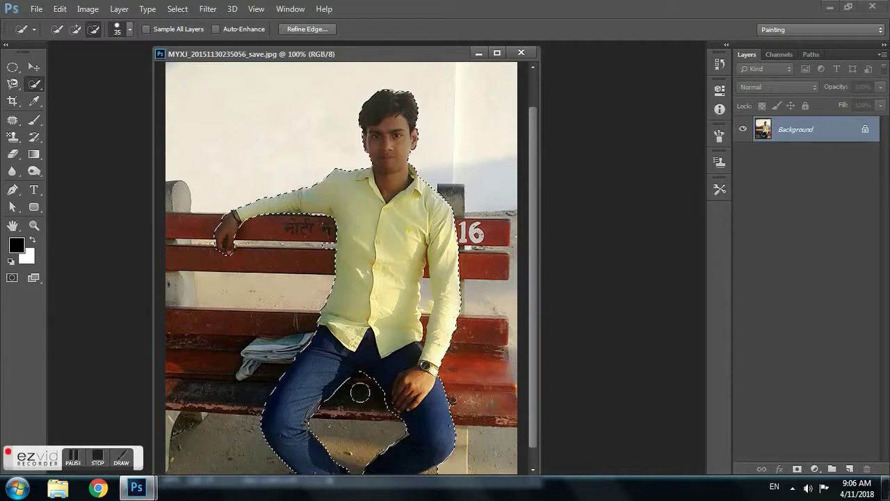
With the brush at size 15, remove the gap beside the right arm and open Refine Edge.
key(alt)
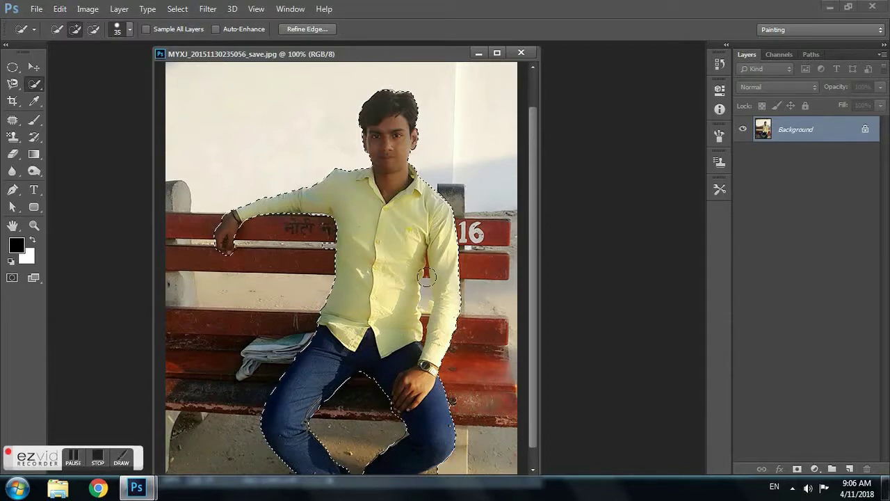
key(bracketleft)
key(bracketleft)
key(alt)
mouse_move(430, 288)
mouse_down()
mouse_move(429, 344)
mouse_move(437, 331)
mouse_move(415, 359)
mouse_up()
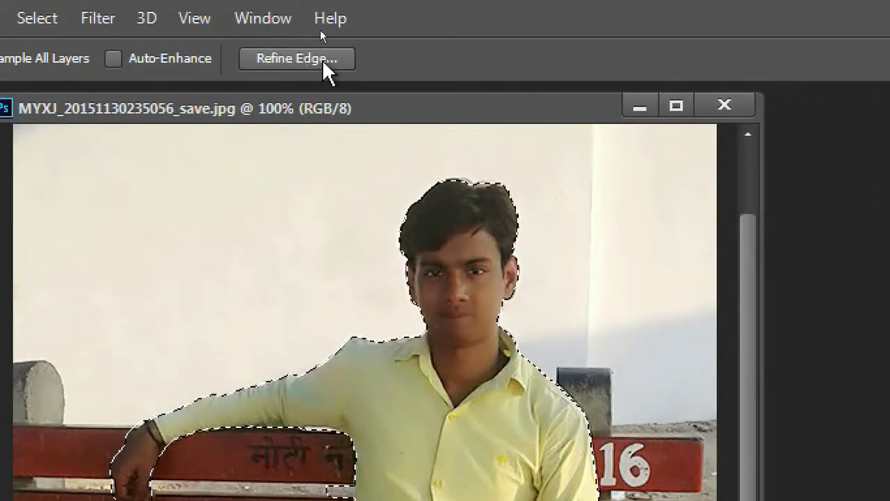
click(317, 59)
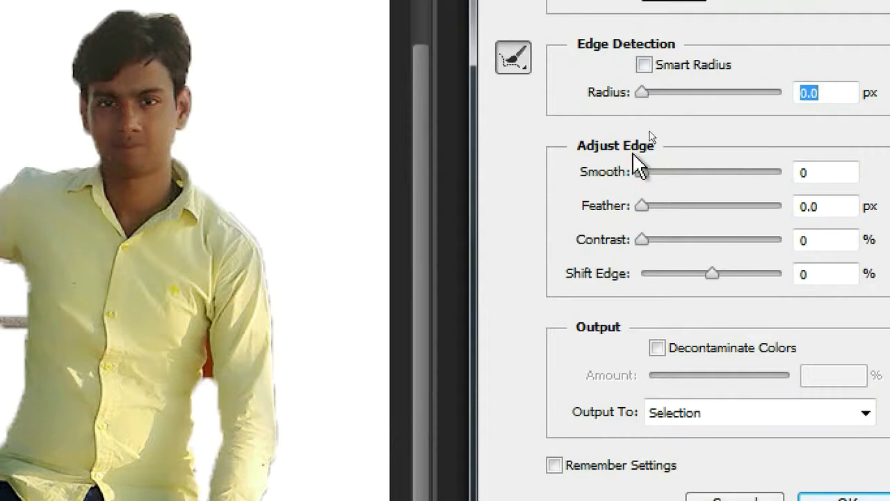
Set the Refine Edge Smooth value to about 16 and apply it.
drag(648, 174, 681, 174)
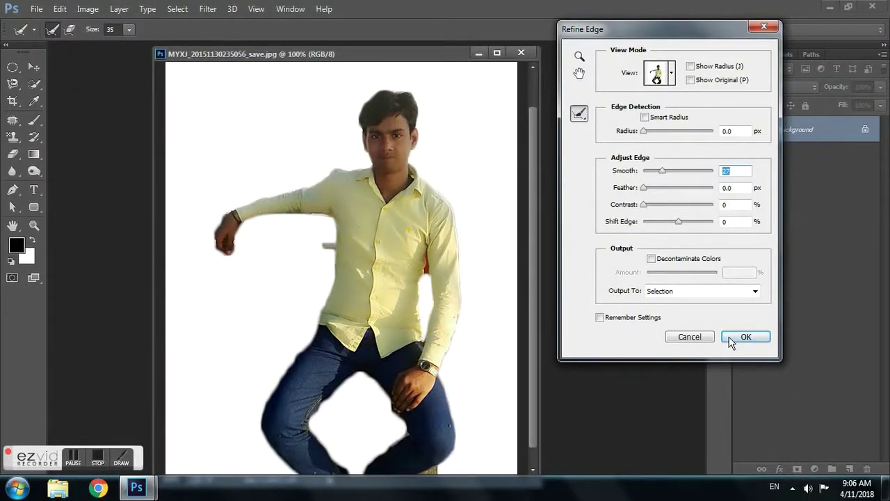
click(730, 338)
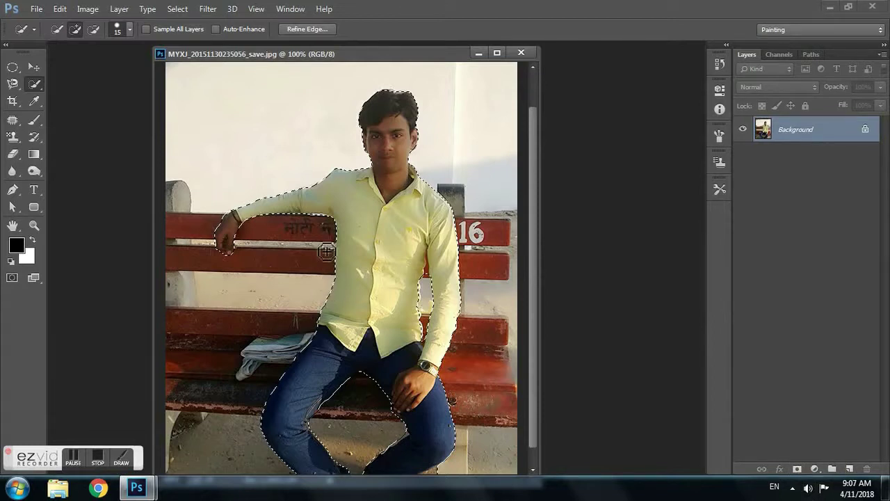
Mask out everything outside the man and add a new Layer 1 beneath Layer 0.
key(alt)
click(798, 471)
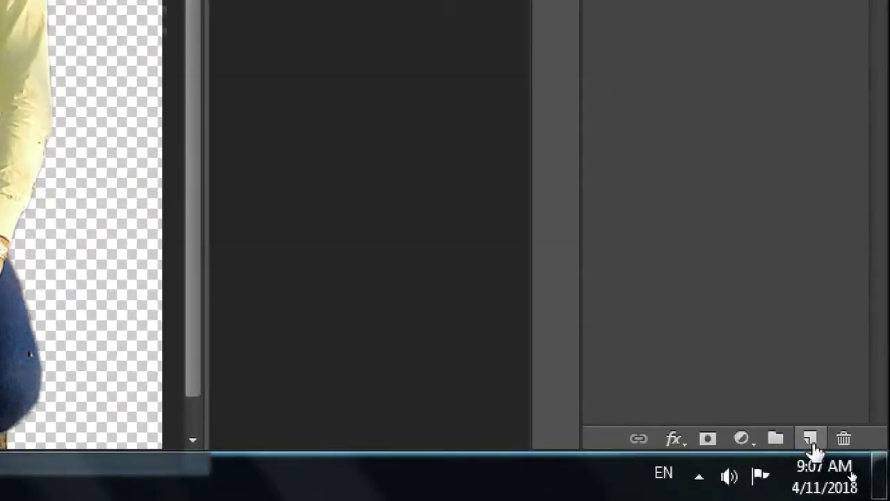
click(809, 438)
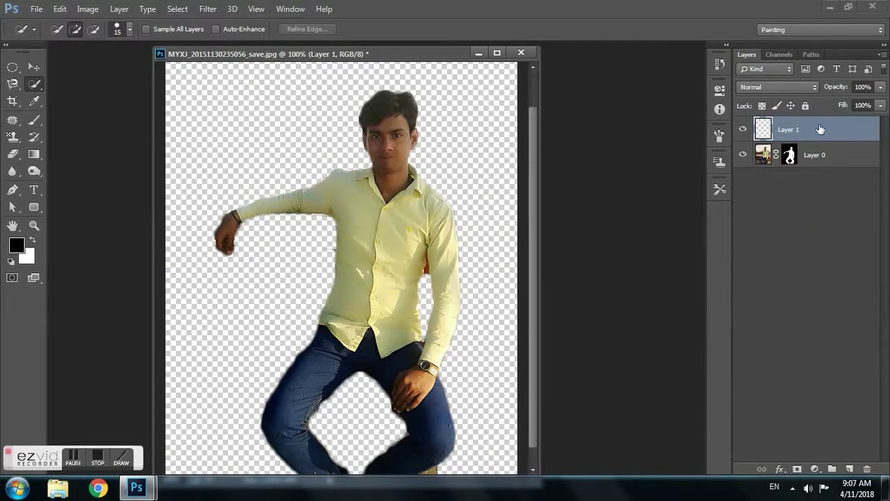
drag(821, 130, 826, 185)
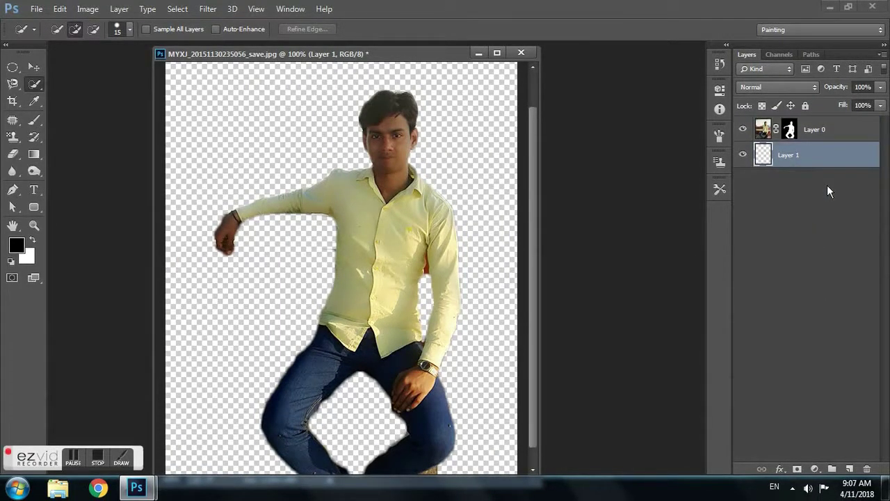
Fill Layer 1 with white and duplicate the cut-out Layer 0 as Layer 0 copy.
key(ctrl+BackSpace)
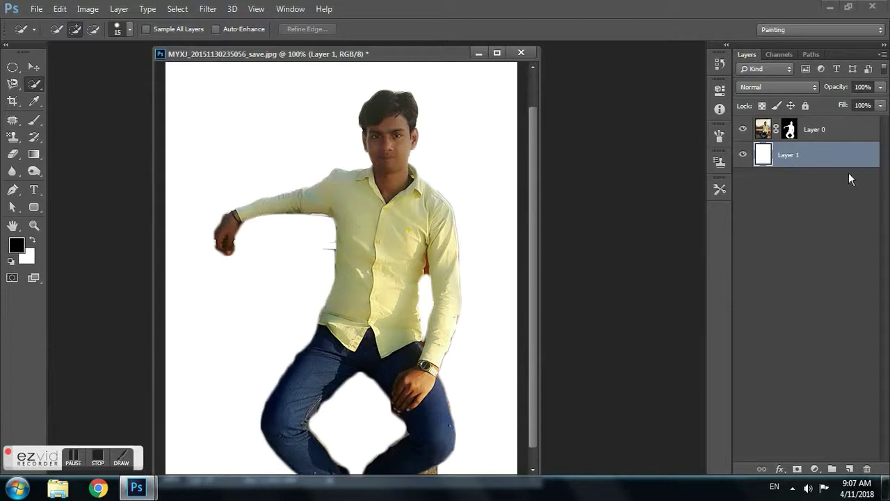
click(833, 129)
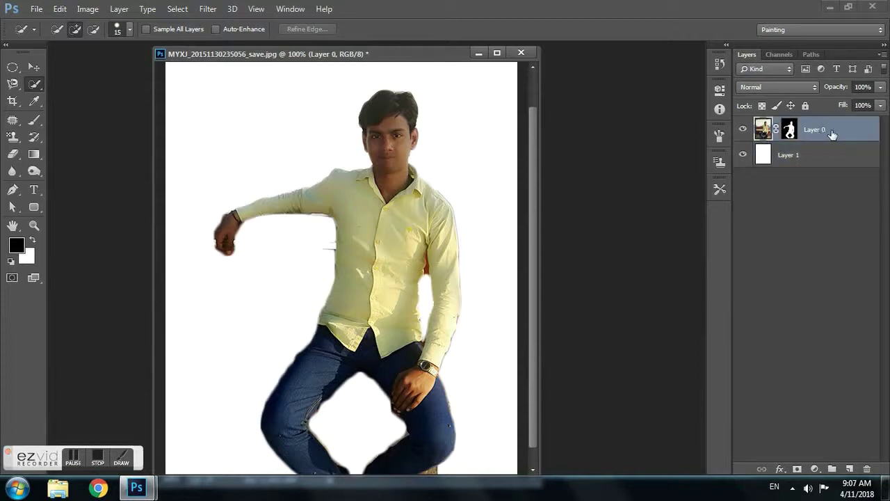
key(ctrl+j)
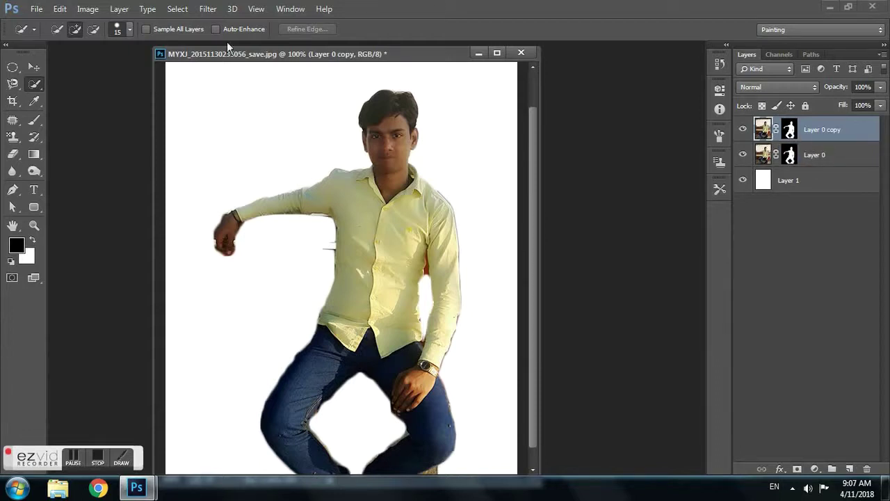
Apply a Gaussian Blur with a 2-pixel radius to Layer 0 copy.
click(208, 9)
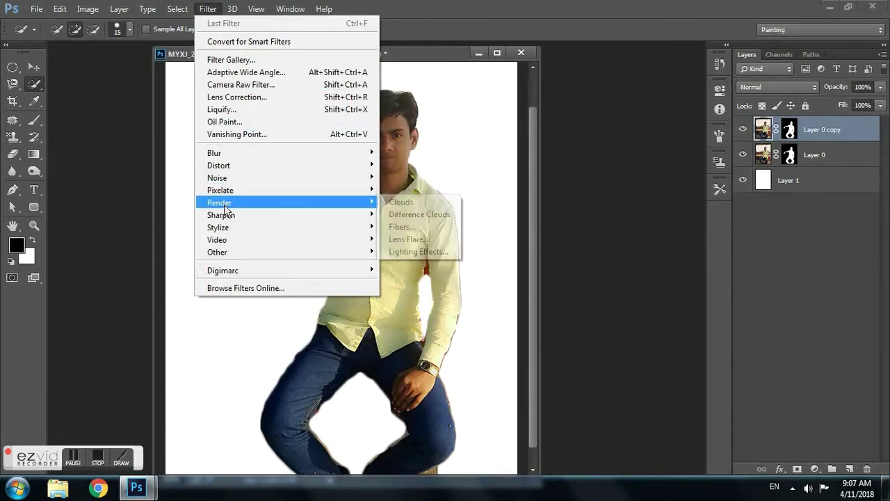
mouse_move(28, 60)
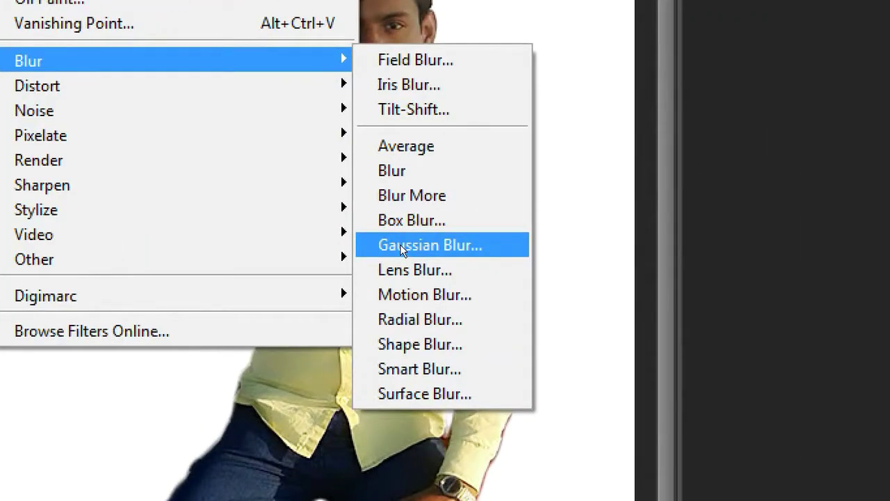
click(450, 245)
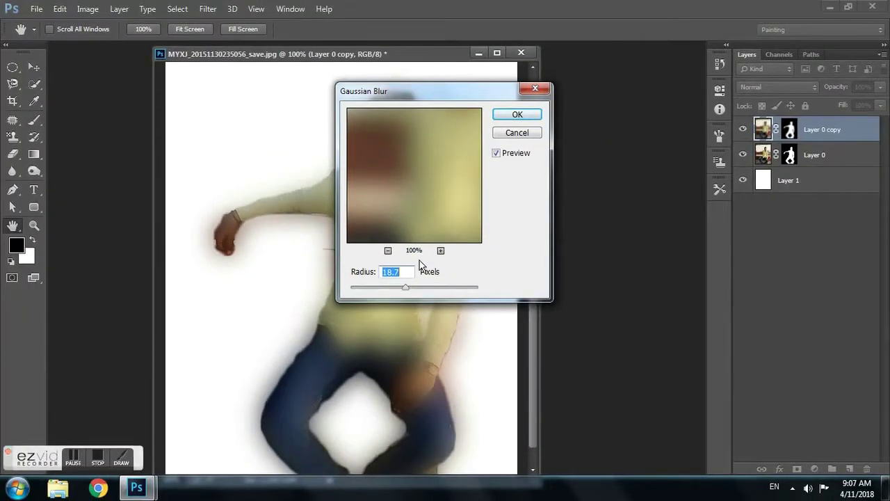
key(BackSpace)
text(2)
key(Return)
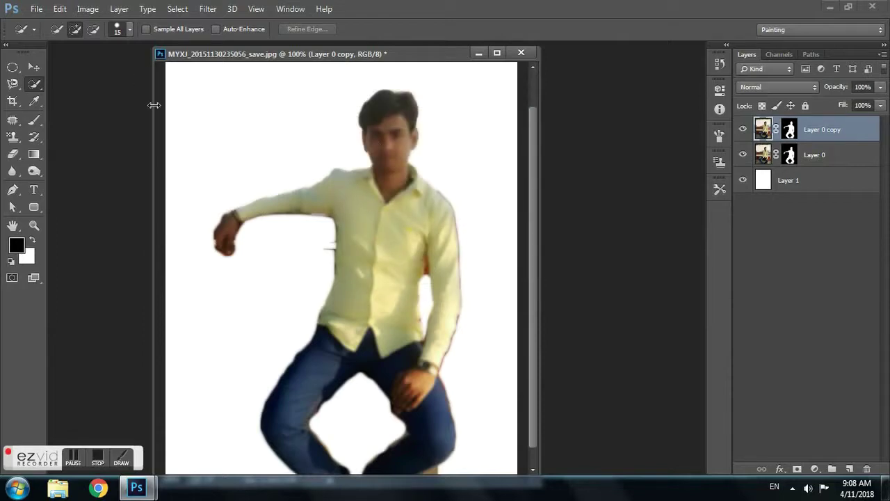
Save the document as displacement.psd in Photoshop format, accepting the compatibility options.
key(ctrl+shift+s)
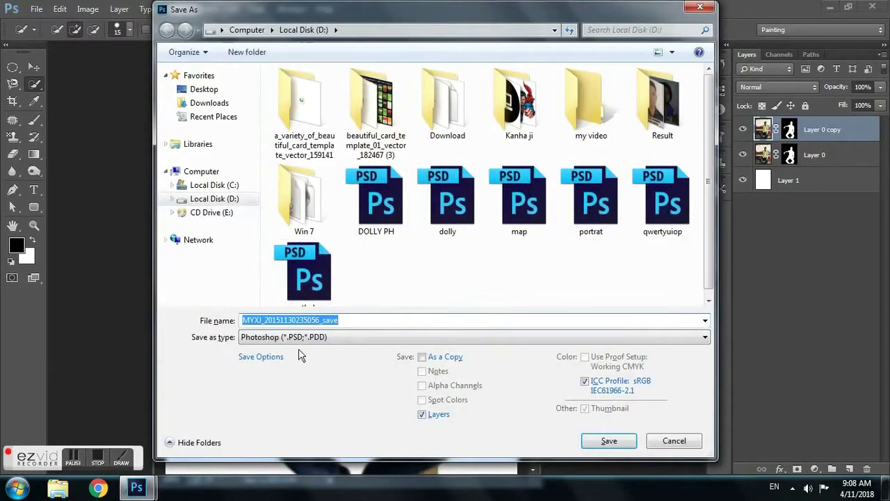
click(338, 338)
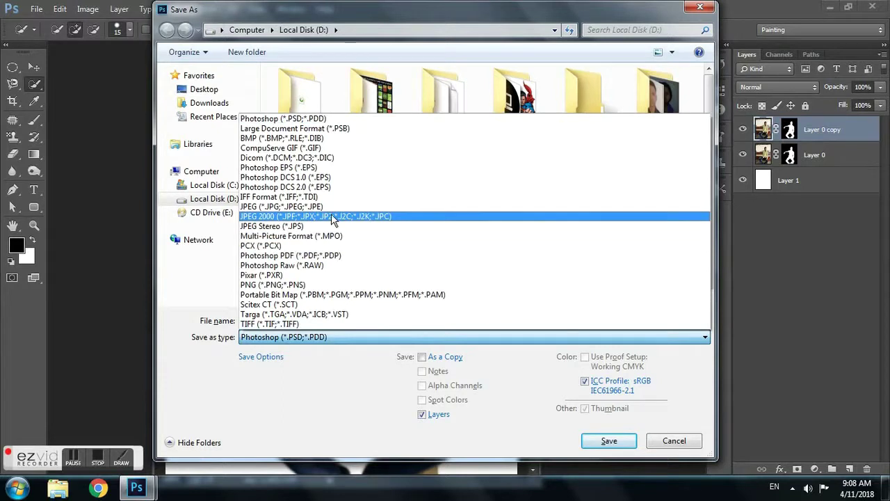
click(317, 337)
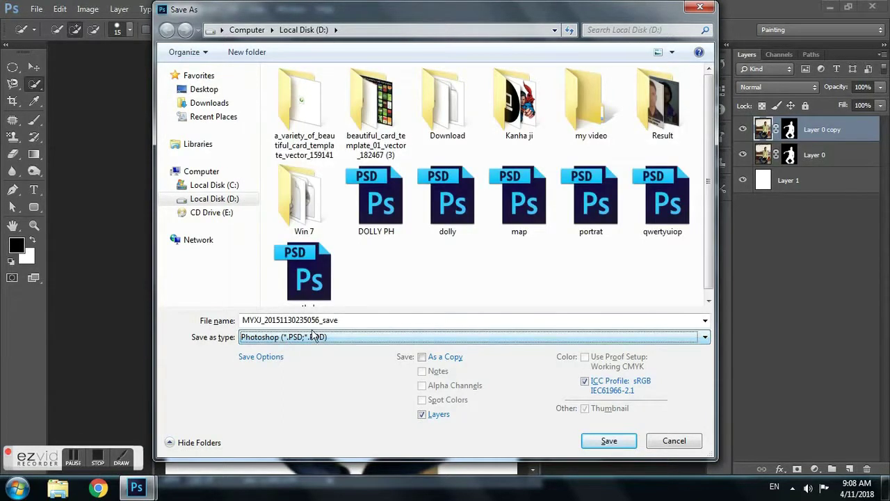
text(displacement)
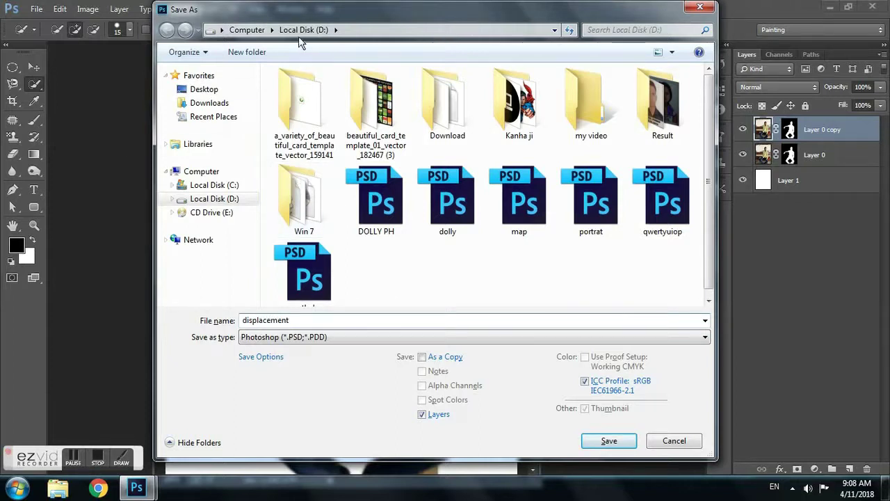
click(608, 441)
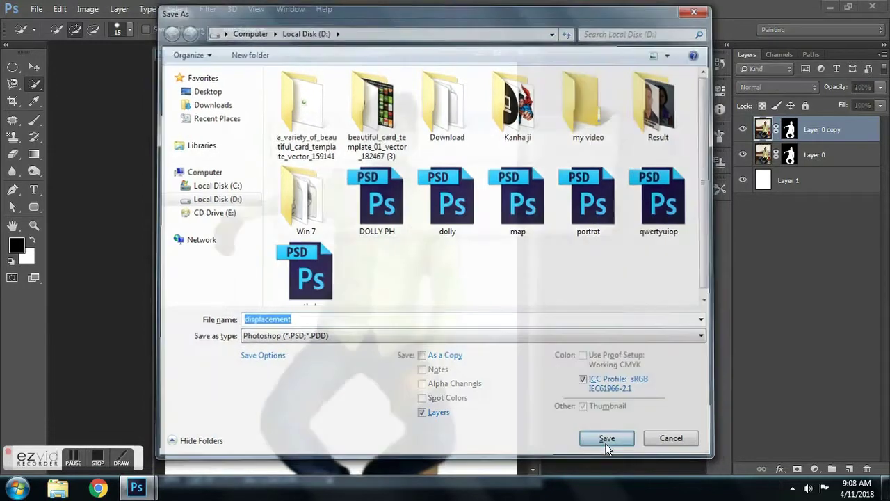
click(591, 146)
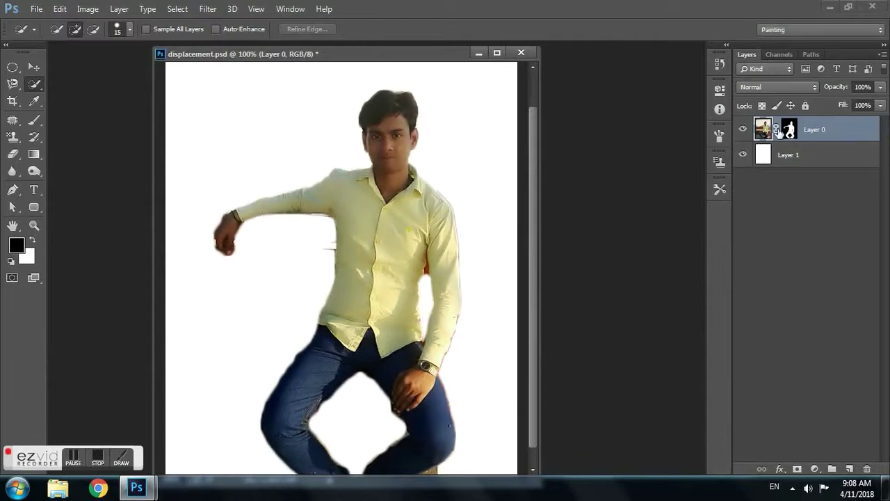
Save a copy as displacement2.psd, then select Layer 1 and hide Layer 0.
click(36, 10)
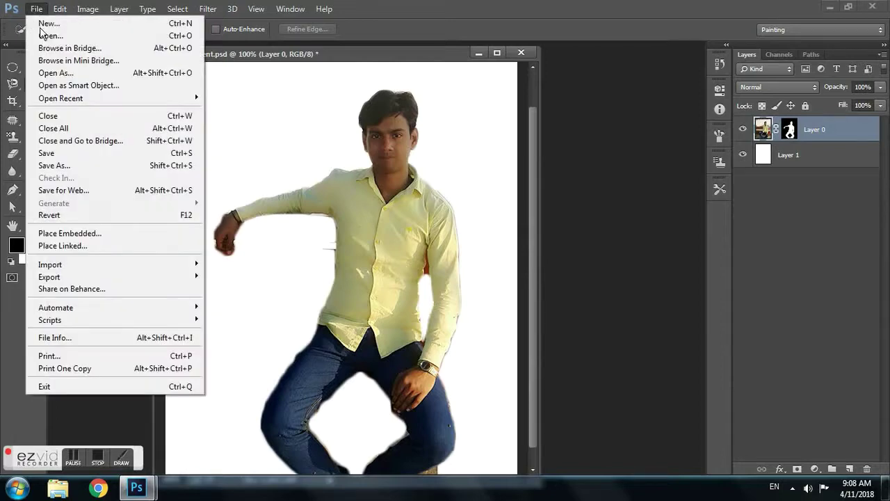
click(60, 170)
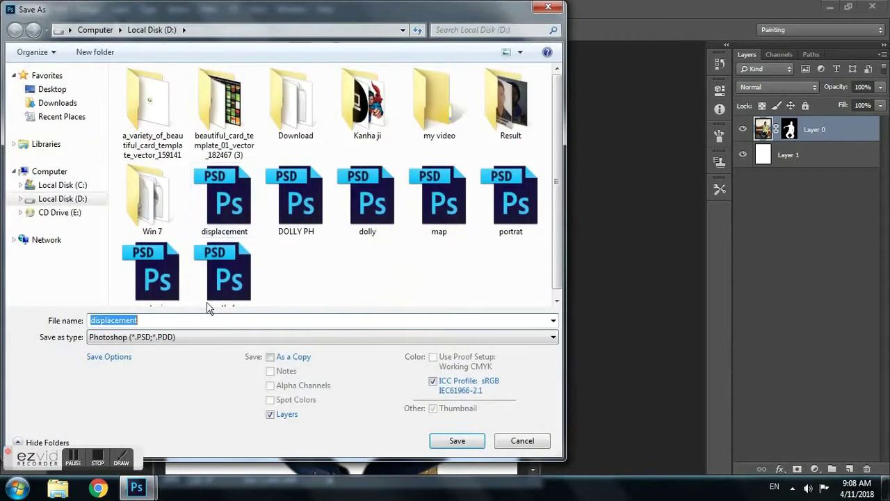
key(End)
text(2)
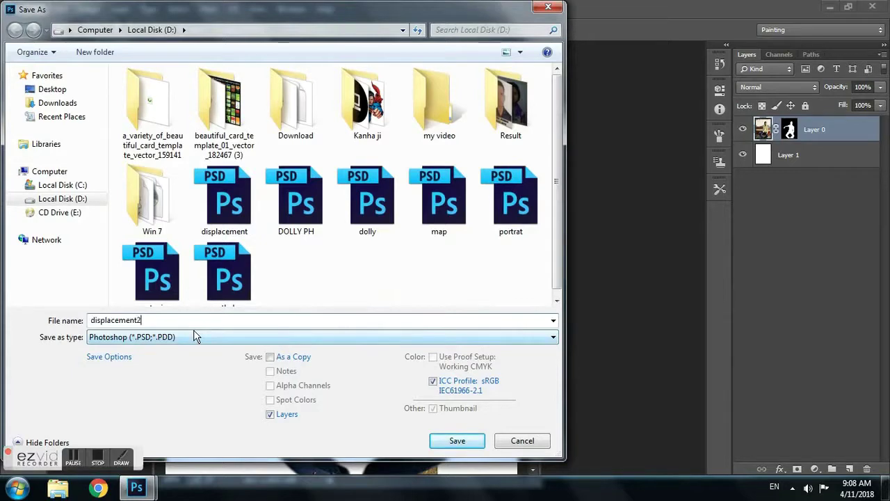
click(478, 442)
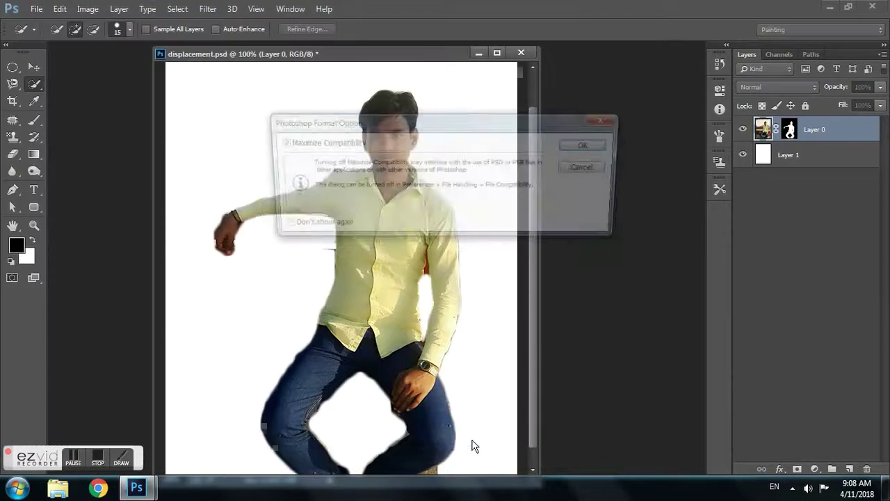
click(588, 145)
click(764, 155)
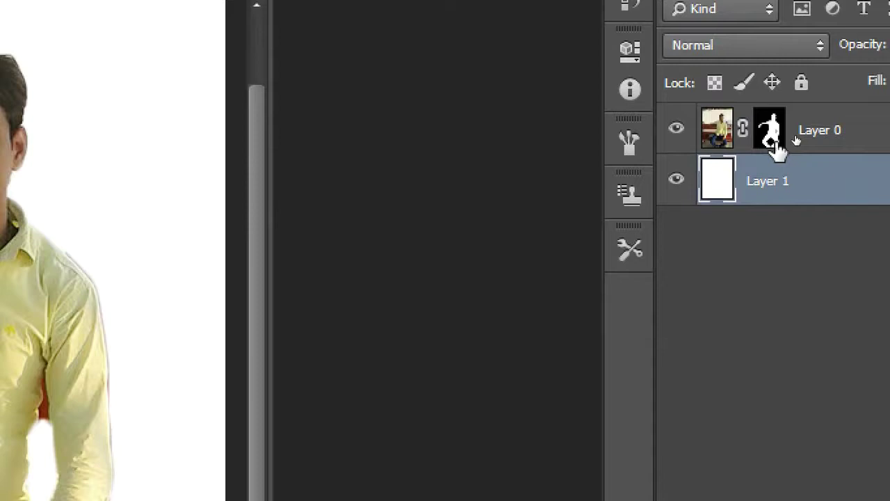
click(668, 132)
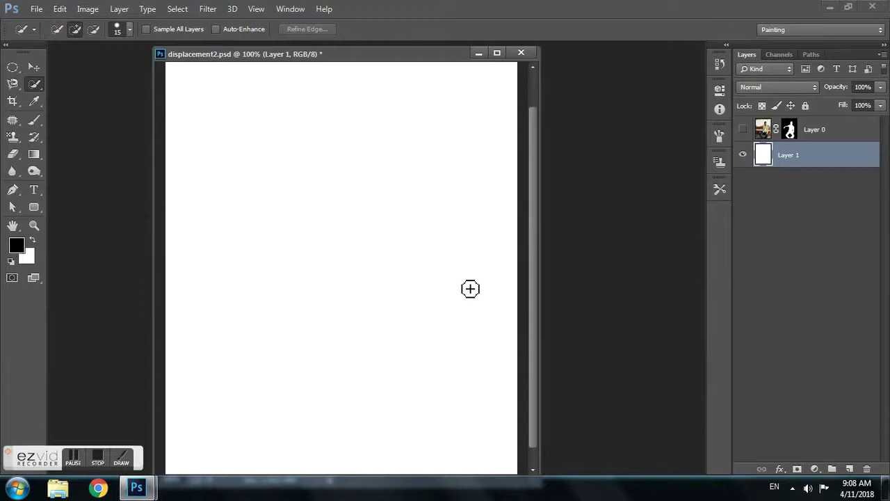
Fill Layer 1 with solid black using Alt+Backspace.
key(alt+BackSpace)
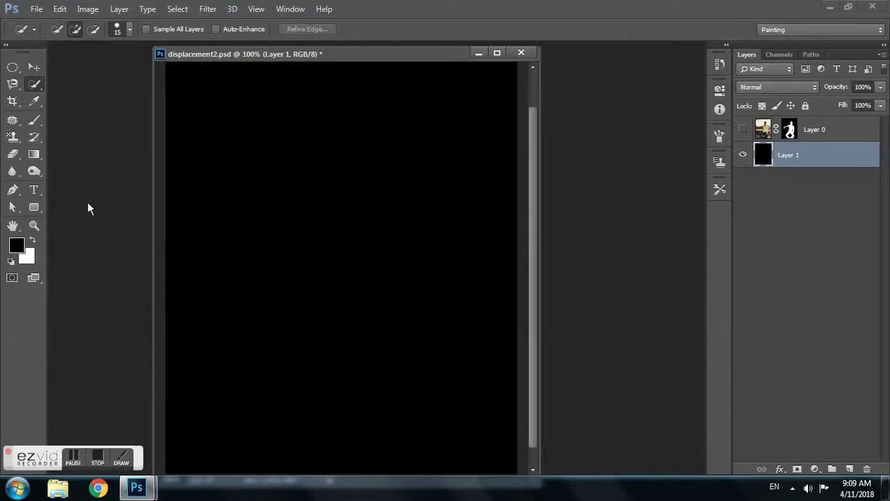
click(34, 194)
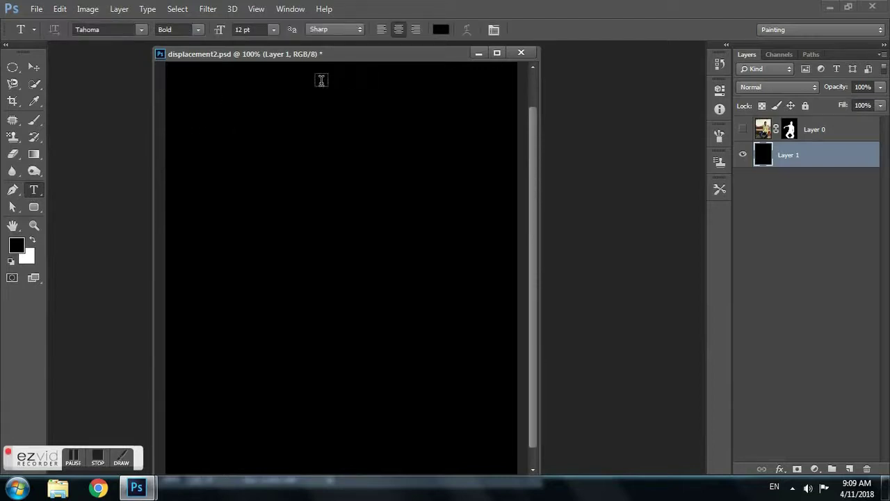
Draw a paragraph text box near the top centre and fill it with Lorem Ipsum.
click(147, 9)
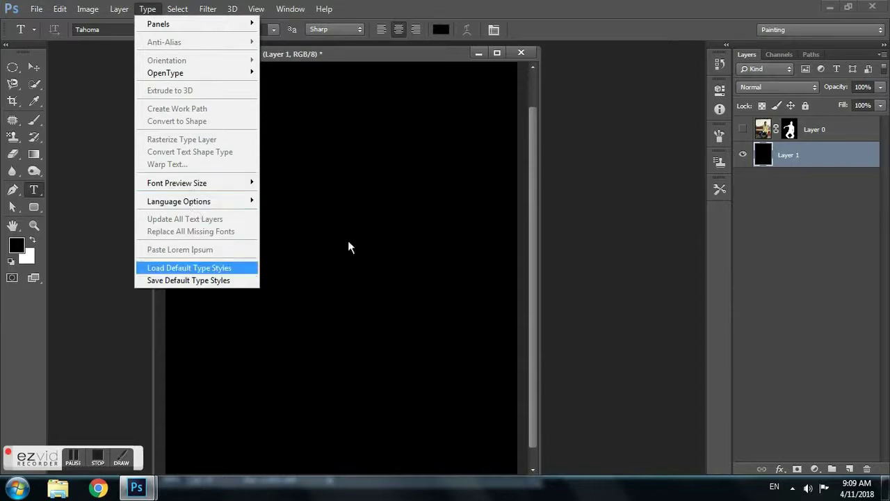
click(314, 115)
drag(314, 91, 475, 297)
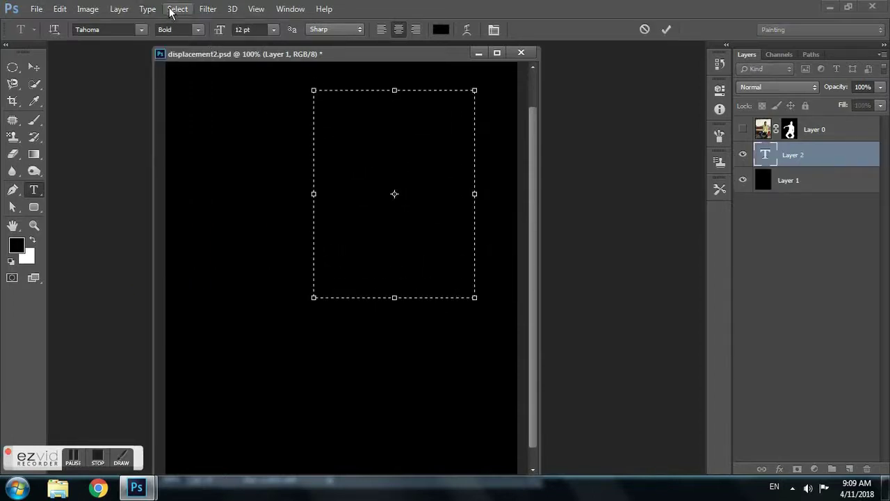
click(148, 9)
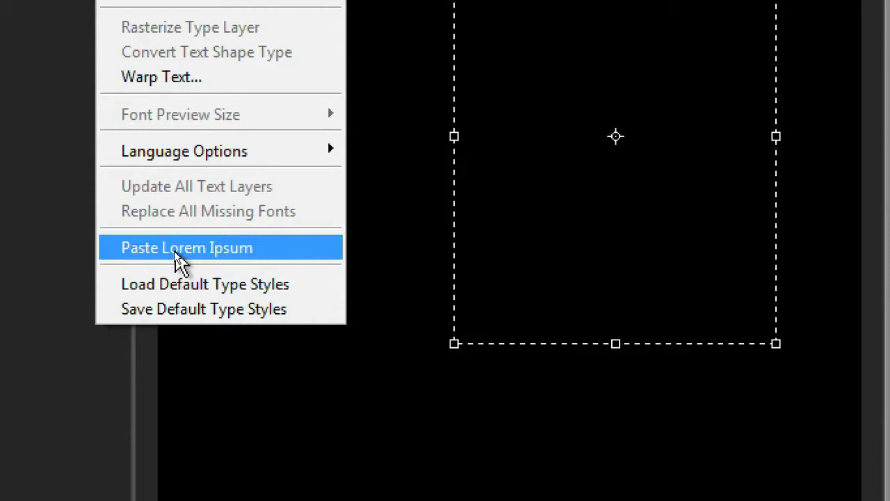
click(174, 250)
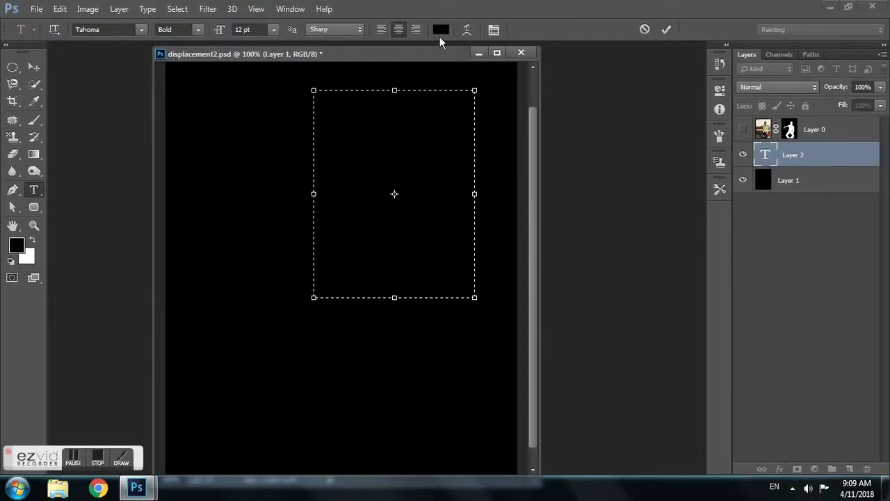
Select all the placeholder text and colour it white.
key(ctrl+v)
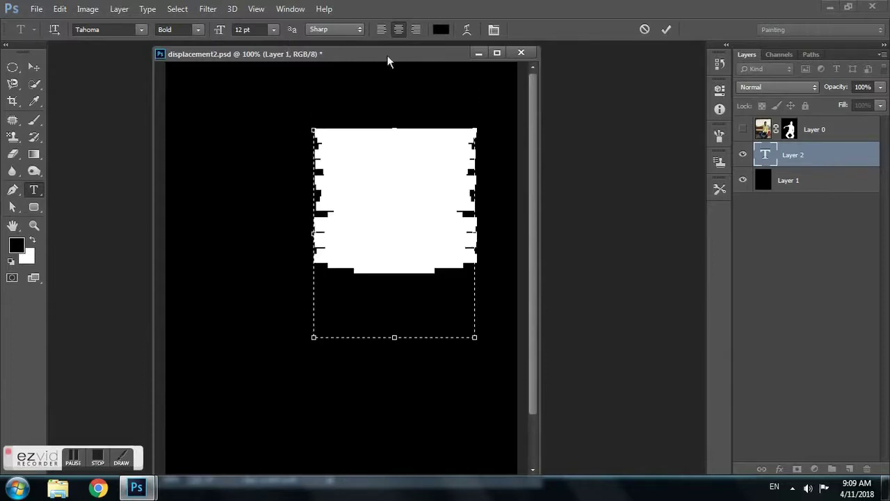
click(440, 29)
click(279, 119)
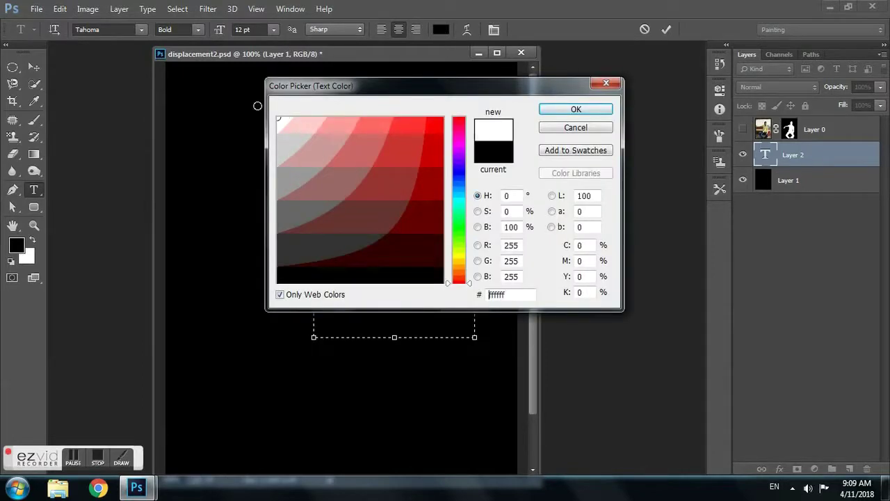
click(574, 111)
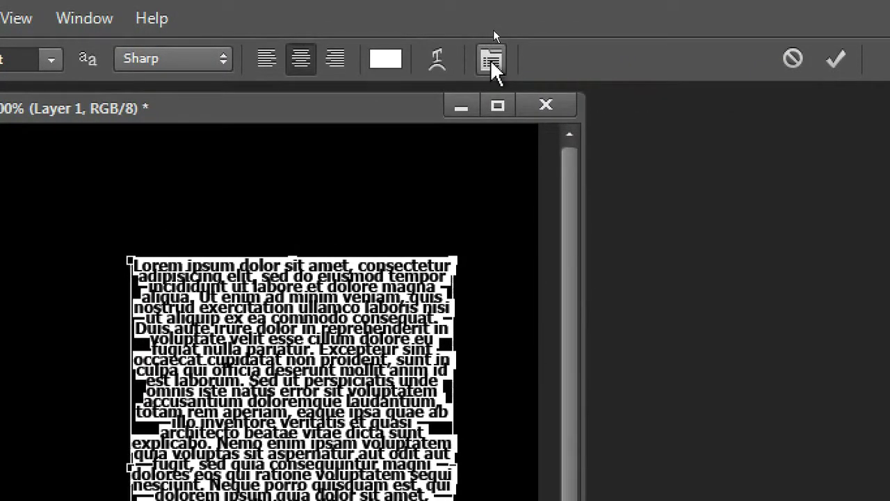
Set the paragraph to 16 pt with 11 pt leading and widen the text box.
click(493, 30)
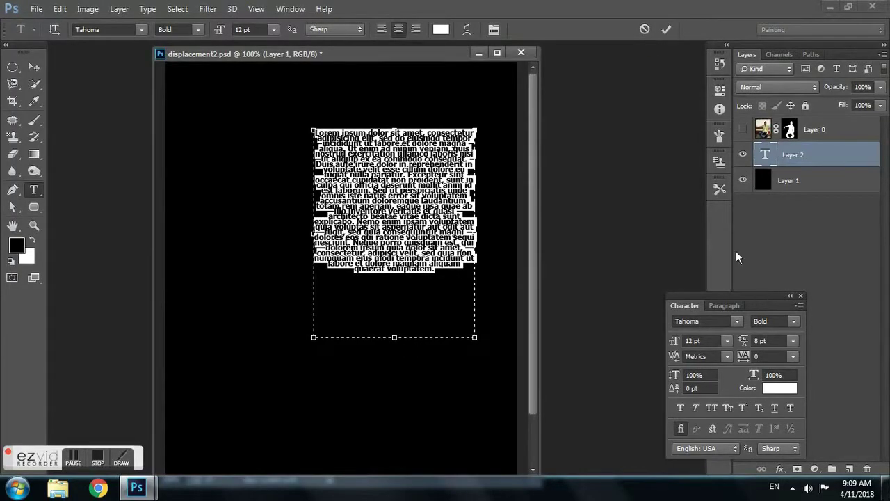
drag(766, 315, 680, 113)
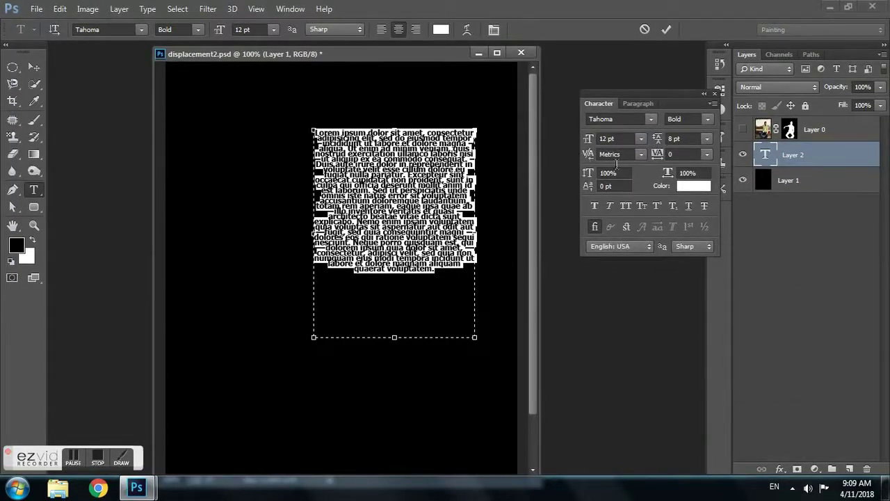
drag(588, 139, 593, 139)
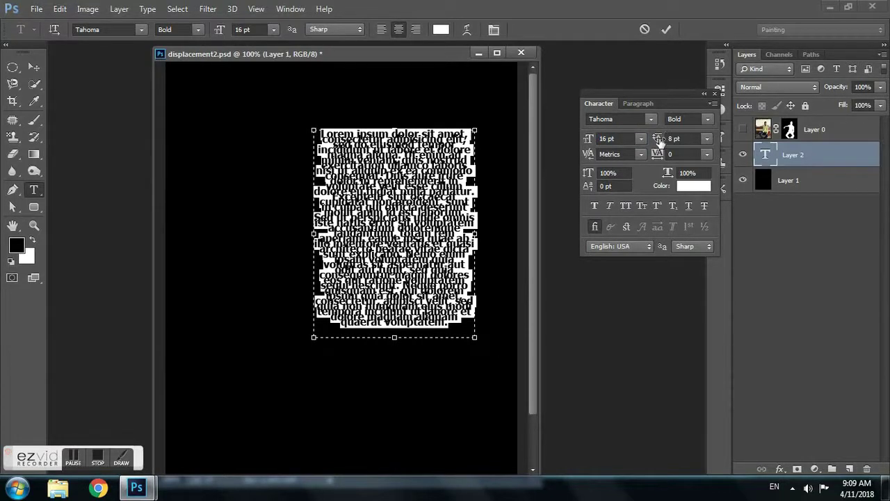
drag(659, 139, 666, 139)
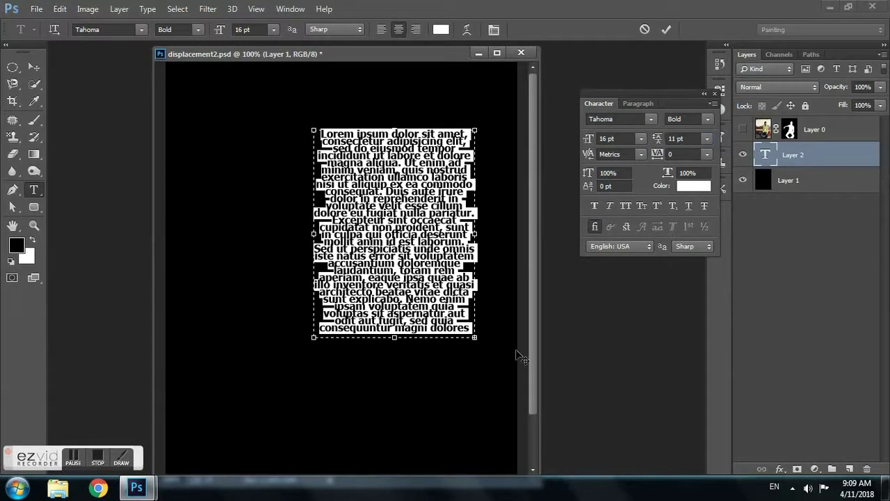
drag(475, 339, 517, 383)
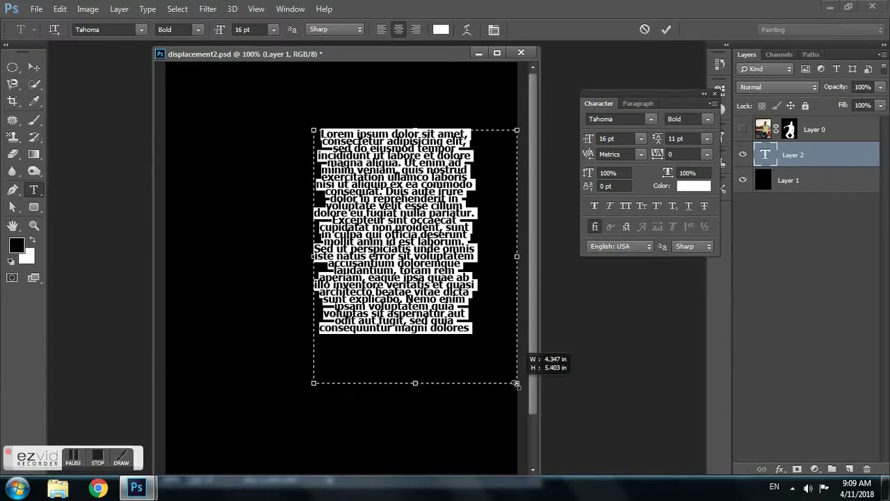
click(465, 356)
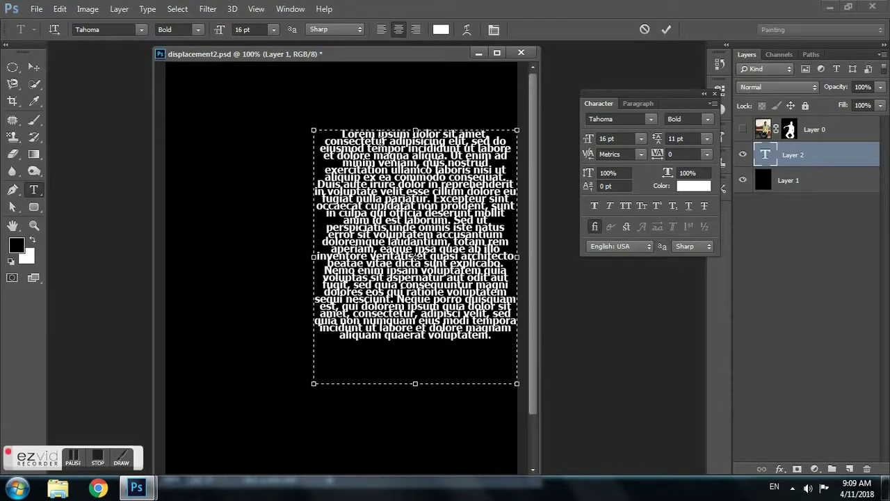
Enlarge phrases such as ipsum dolor (23 pt), de omnis, odit aut and inventore veritatis (20 pt).
drag(374, 134, 439, 133)
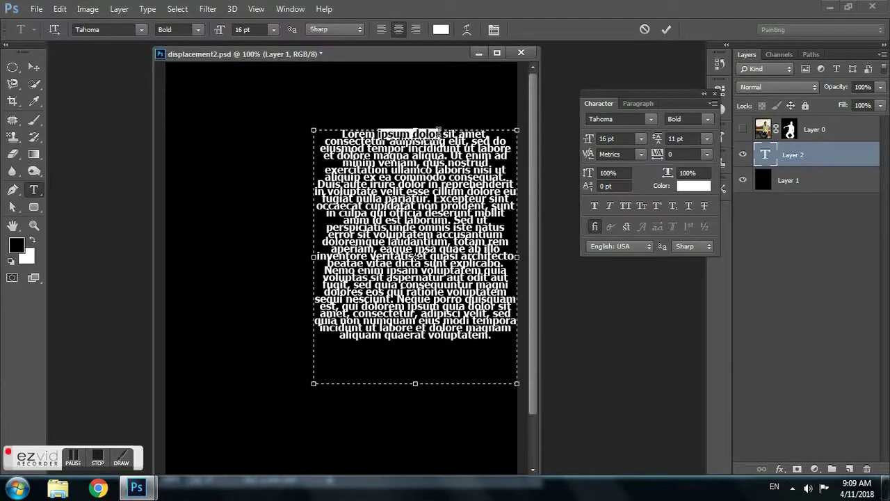
drag(588, 139, 612, 139)
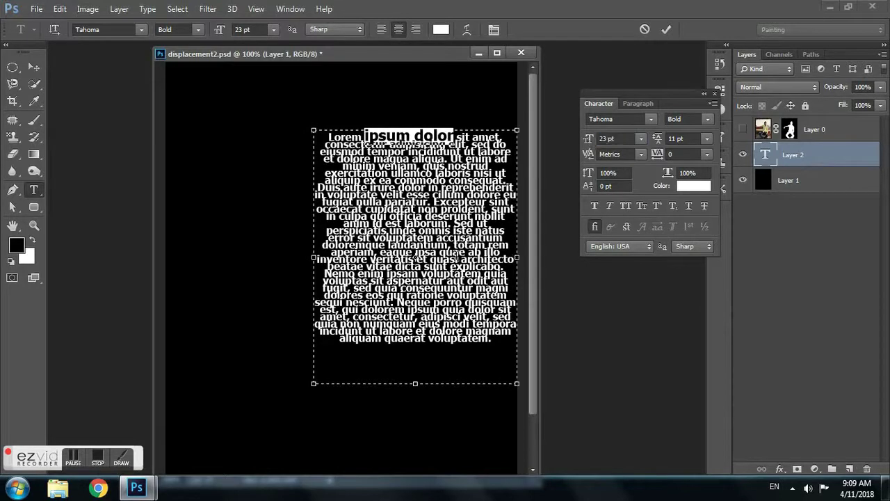
drag(400, 230, 451, 230)
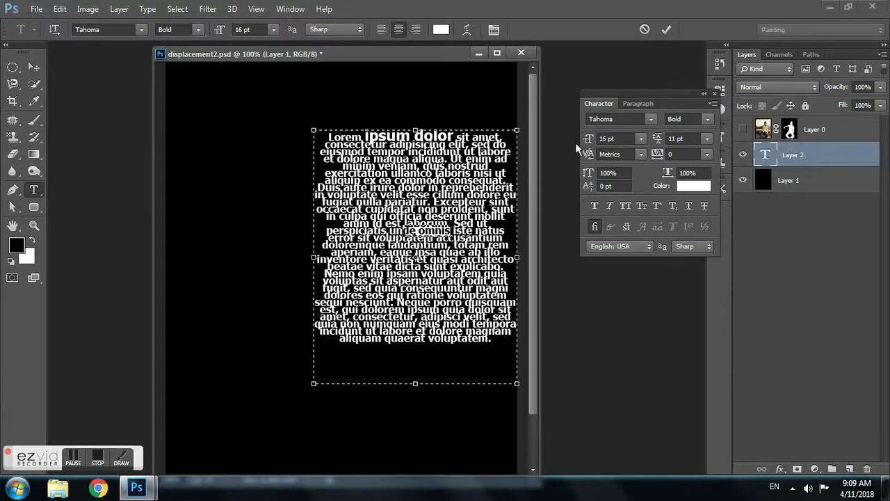
drag(588, 139, 612, 139)
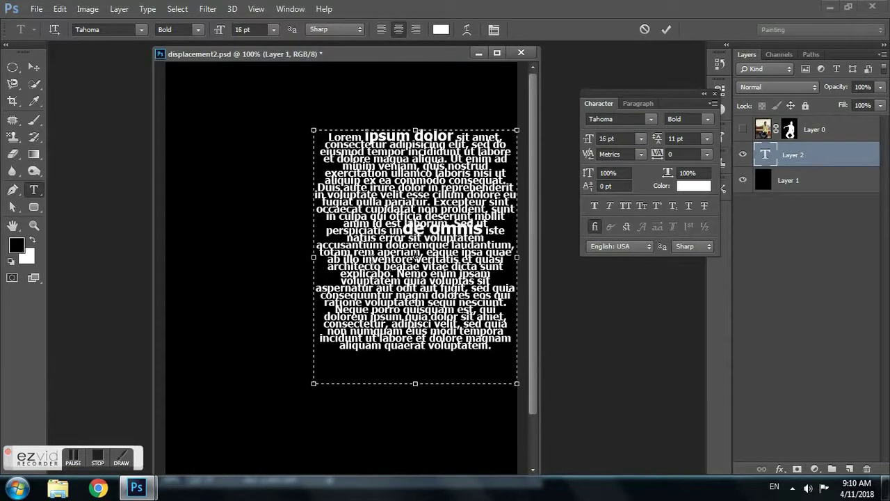
drag(360, 180, 391, 181)
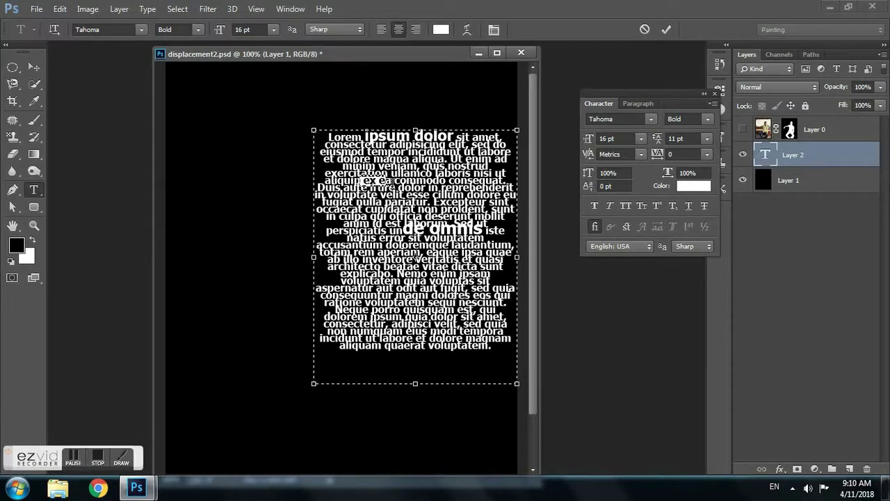
drag(588, 139, 579, 140)
drag(398, 287, 430, 288)
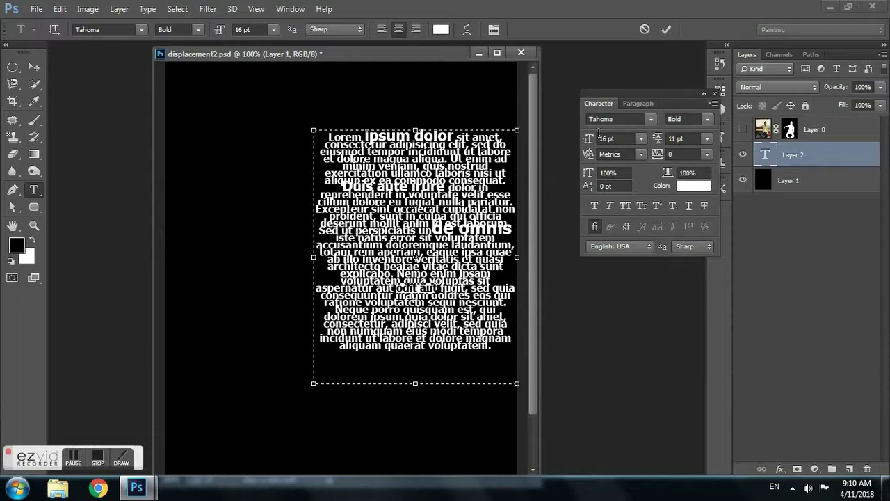
drag(589, 139, 597, 139)
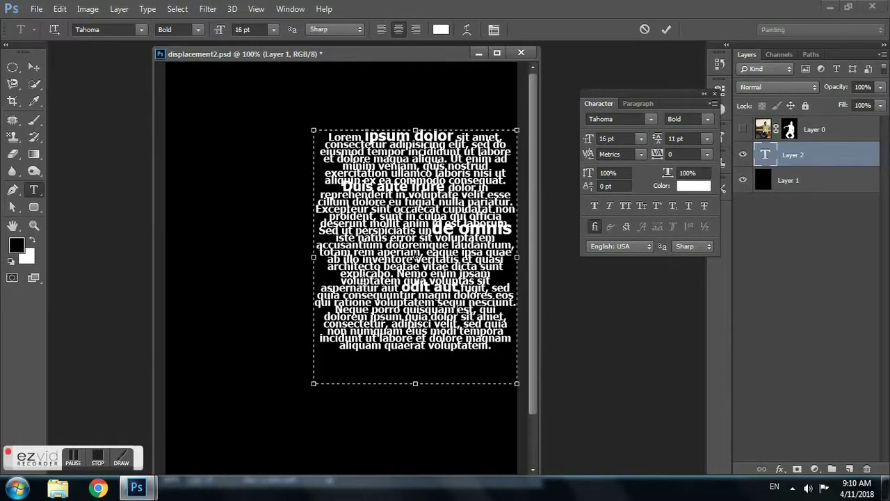
drag(327, 257, 386, 268)
drag(594, 140, 666, 143)
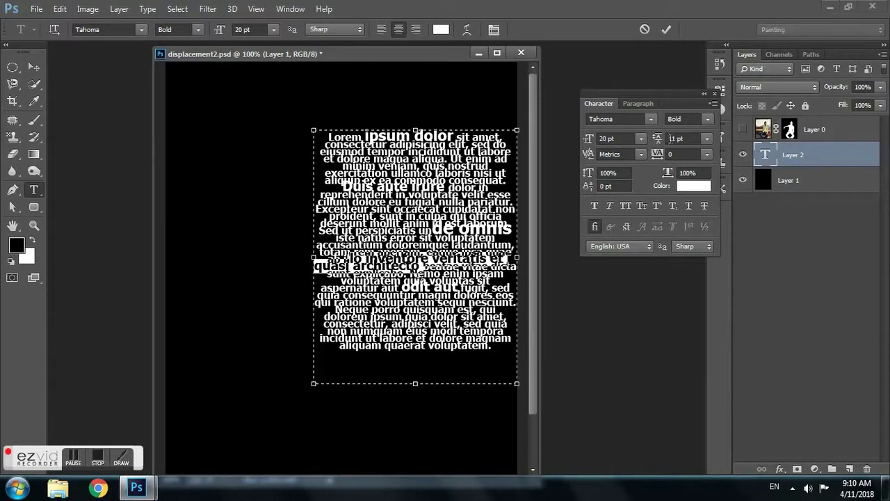
drag(661, 143, 647, 143)
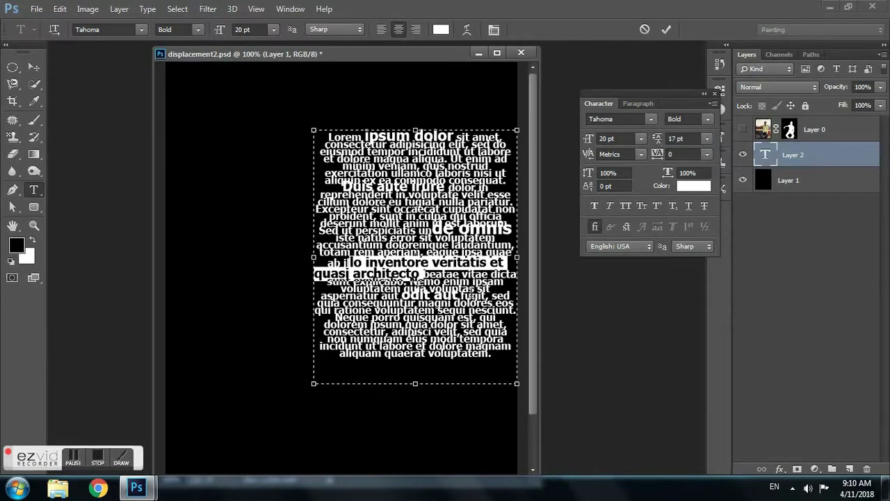
click(442, 320)
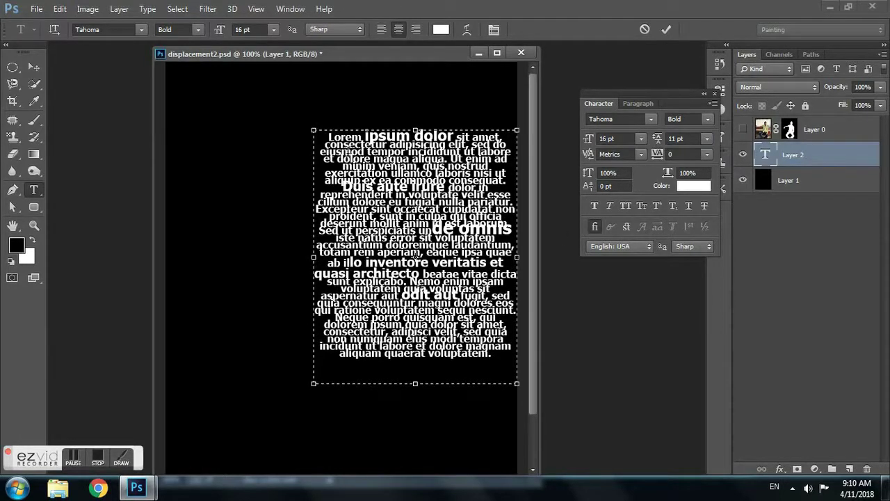
Loosen leading to 16 pt on the upper lines and 20 pt on the lower lines.
drag(353, 151, 384, 165)
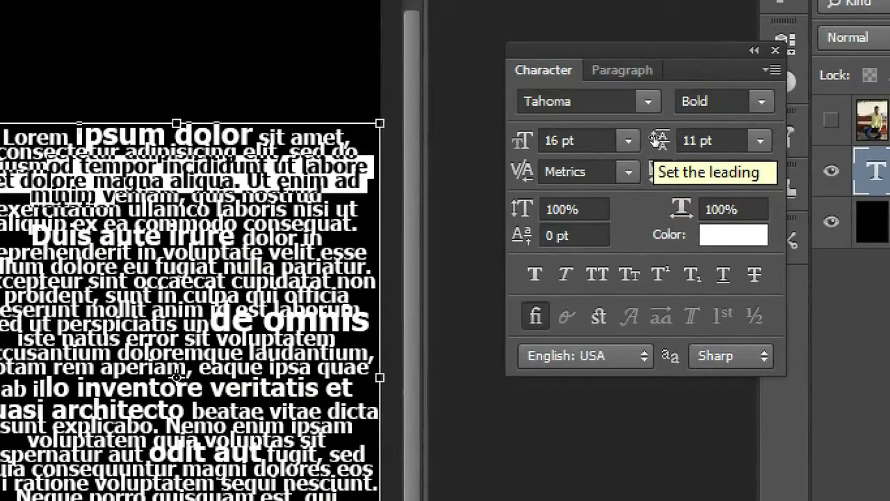
drag(664, 143, 647, 139)
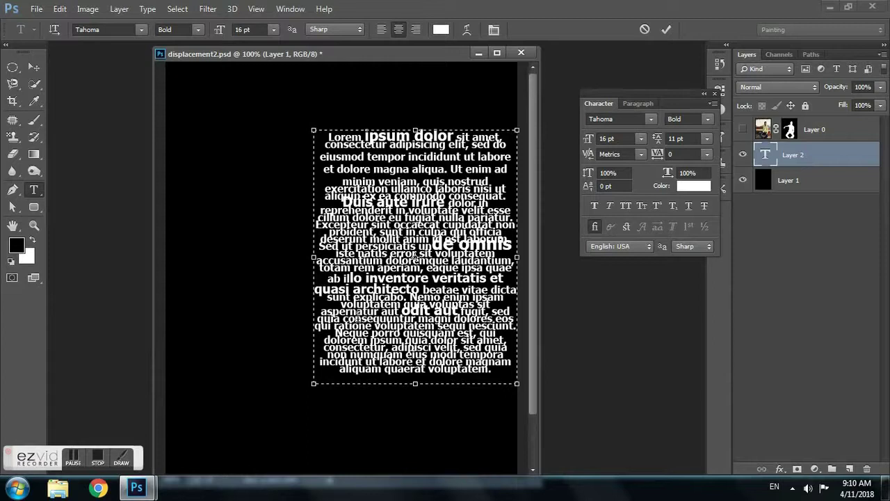
drag(343, 315, 432, 362)
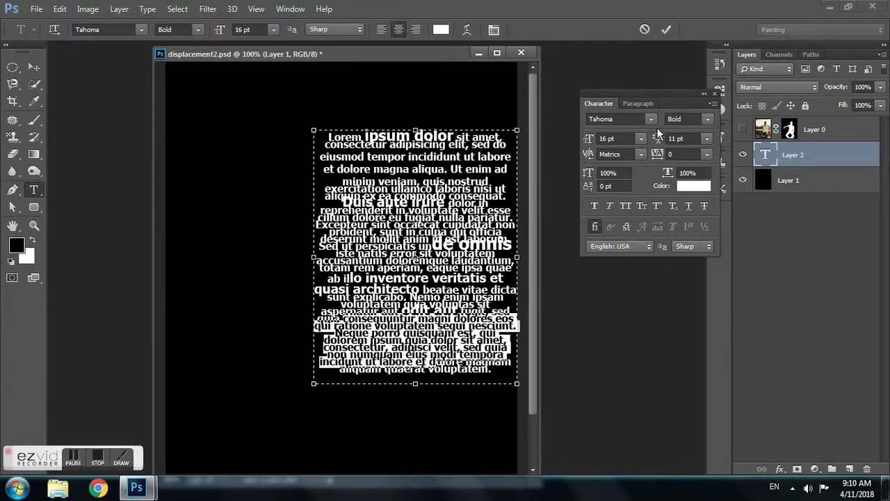
drag(657, 142, 663, 139)
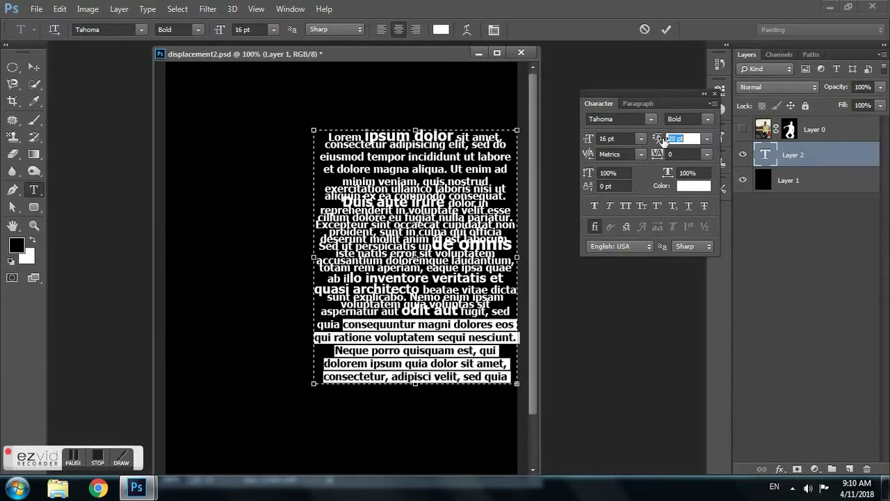
click(460, 326)
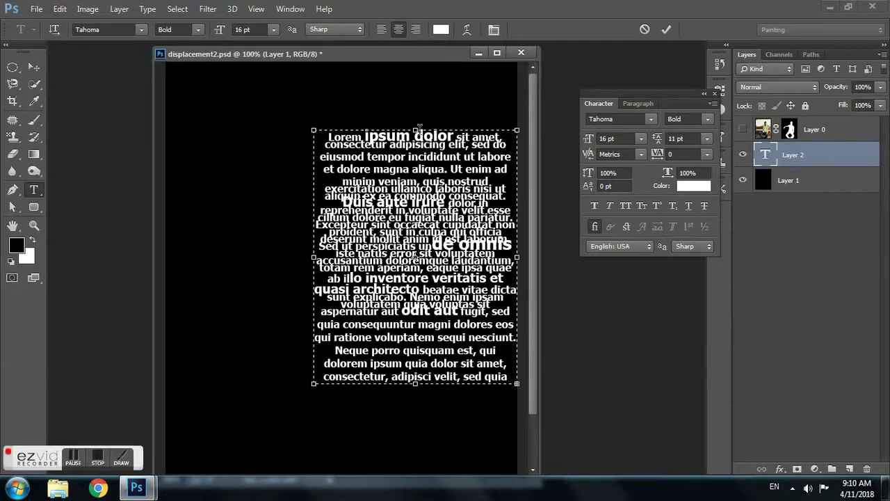
click(32, 68)
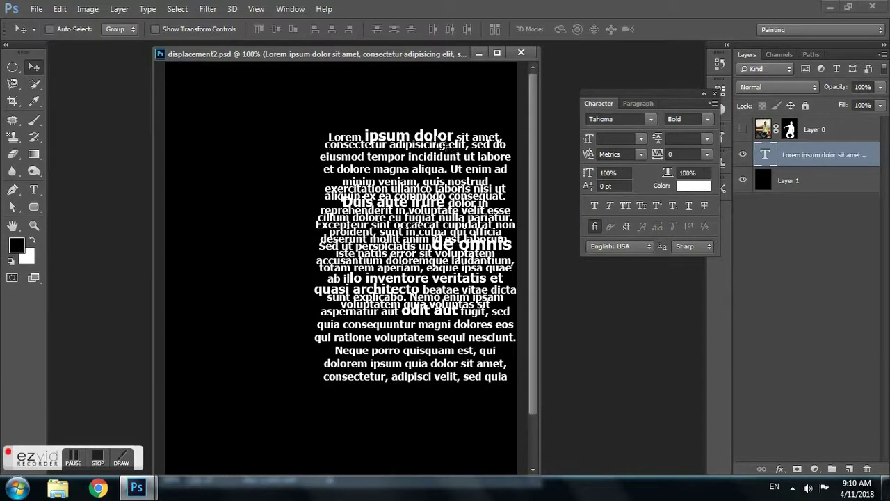
Move the text block up and Alt-drag a duplicate to the lower left.
drag(444, 146, 434, 82)
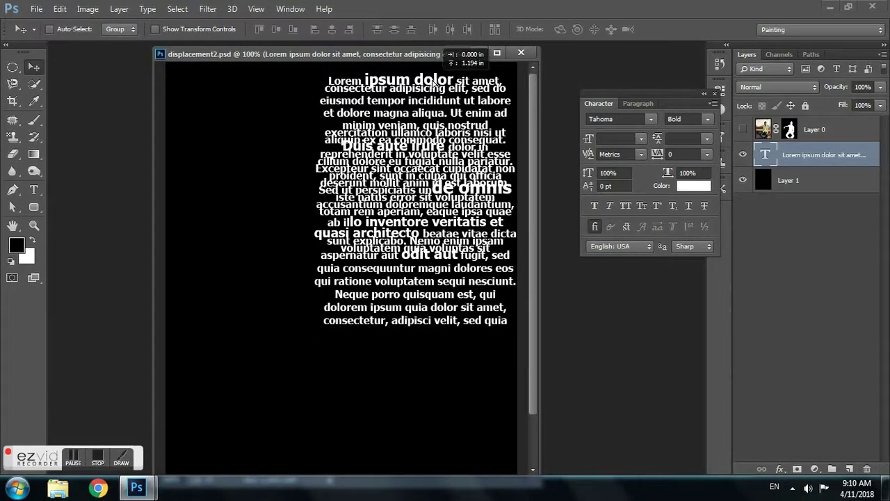
drag(438, 103, 305, 270)
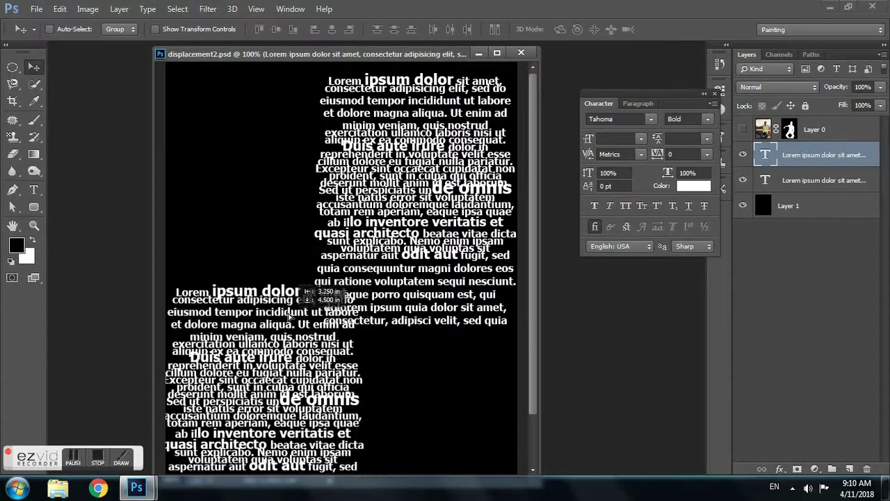
drag(299, 322, 288, 355)
Rotate the copy to about −90° so it runs upright along the lower-left edge.
key(ctrl+t)
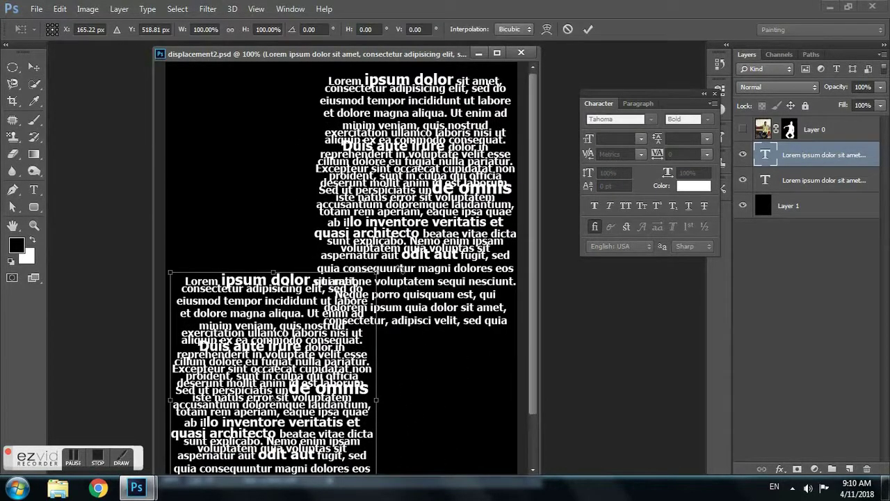
mouse_move(399, 269)
mouse_down()
mouse_move(172, 287)
mouse_move(157, 306)
mouse_up()
mouse_move(335, 378)
mouse_down()
mouse_move(348, 360)
mouse_move(375, 381)
mouse_up()
drag(480, 331, 472, 314)
drag(371, 413, 373, 409)
key(Return)
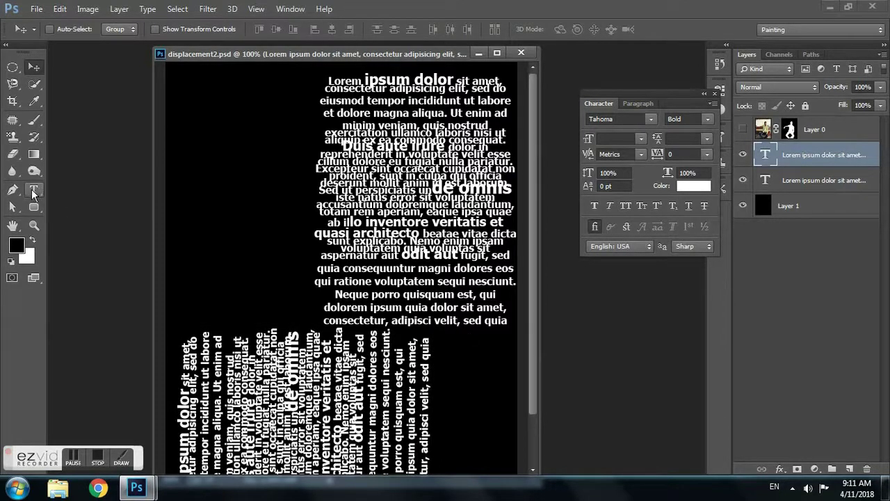
Add a narrow Lorem Ipsum paragraph box and place it beside the first column.
click(33, 191)
mouse_move(179, 74)
mouse_down()
mouse_move(260, 295)
mouse_move(253, 311)
mouse_up()
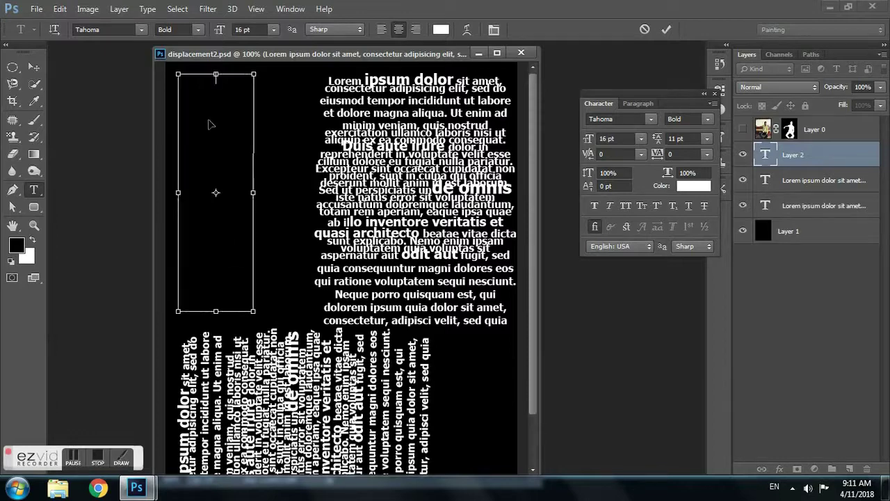
click(147, 9)
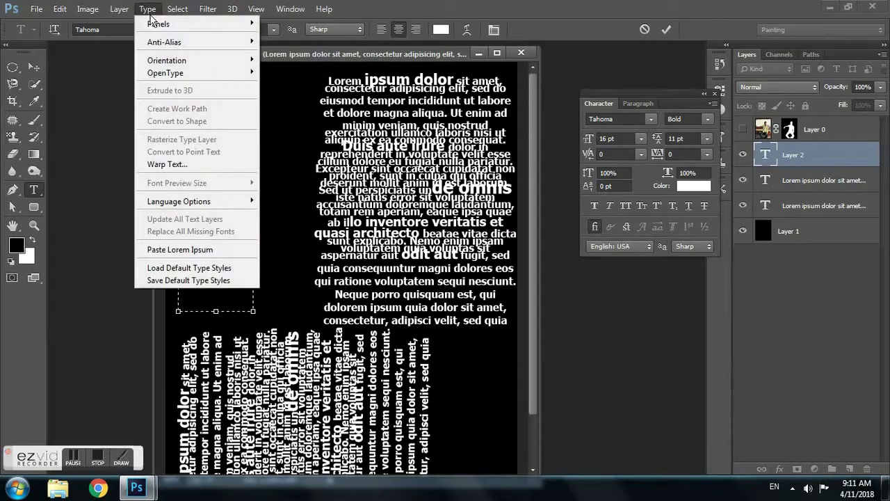
click(175, 246)
mouse_move(254, 311)
mouse_down()
mouse_move(261, 342)
mouse_move(253, 325)
mouse_up()
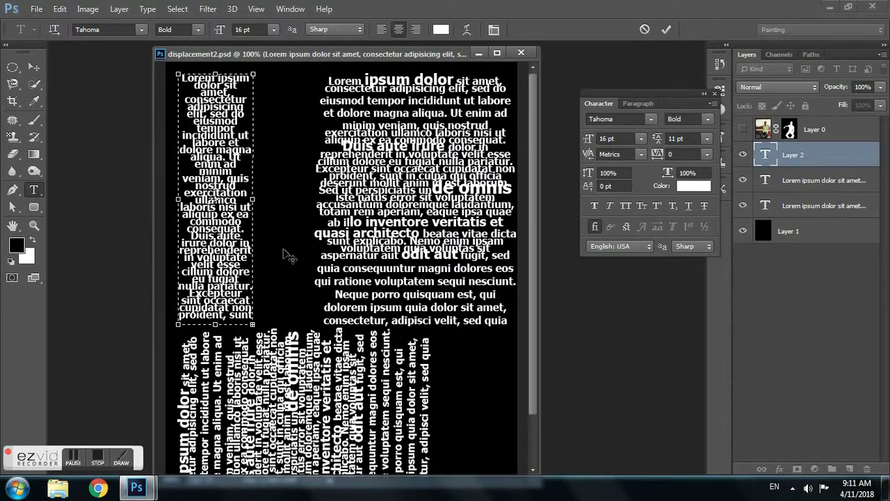
click(33, 67)
mouse_move(234, 153)
mouse_down()
mouse_move(228, 148)
mouse_move(316, 154)
mouse_move(299, 146)
mouse_up()
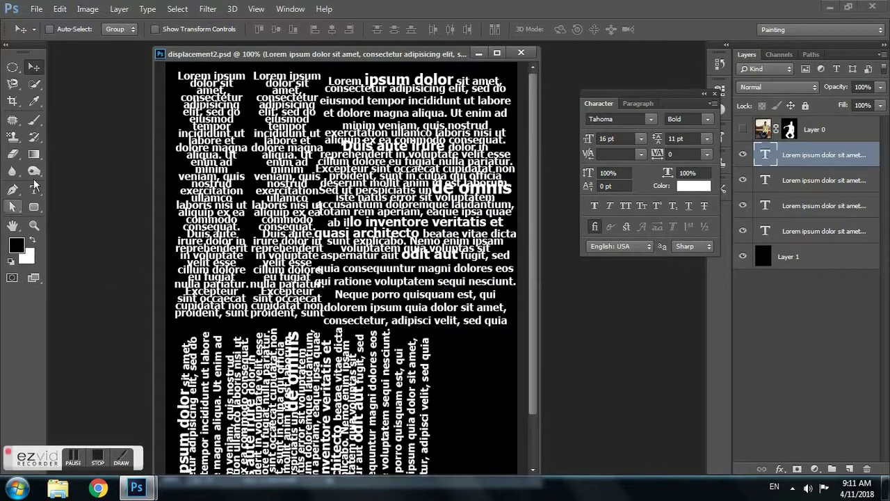
Add another Lorem Ipsum paragraph box at the canvas's bottom right.
click(33, 190)
drag(444, 341, 512, 485)
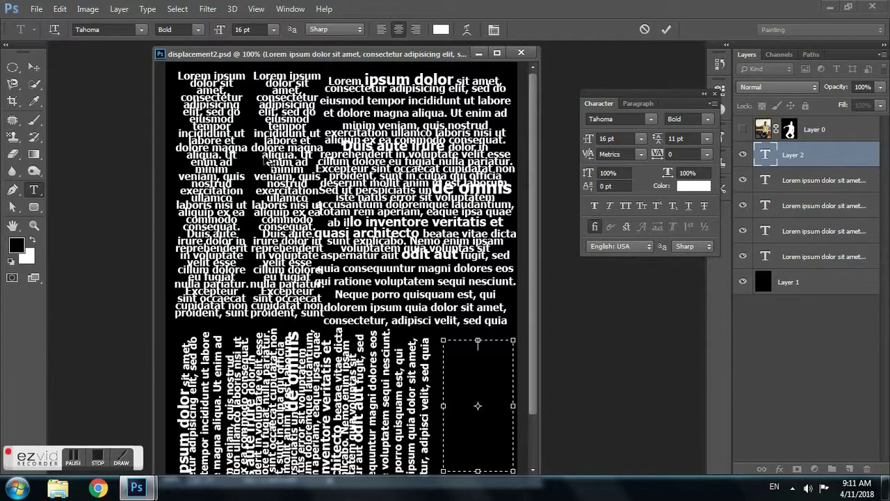
click(147, 8)
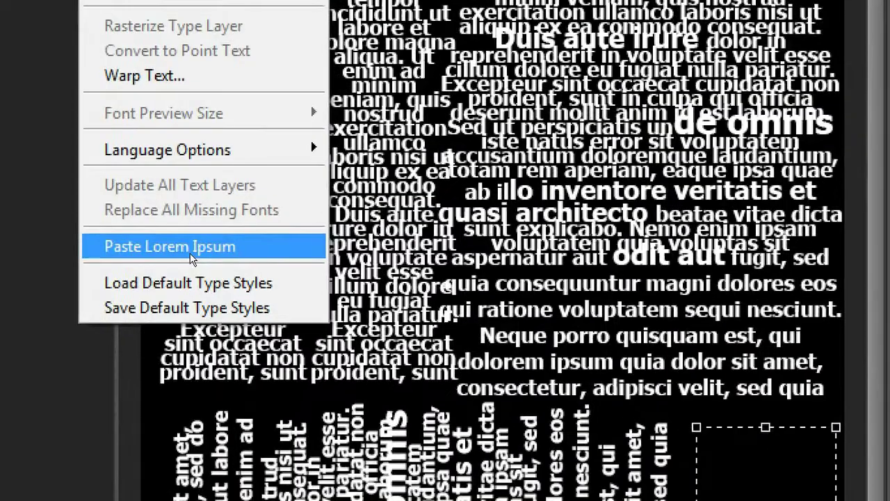
click(193, 257)
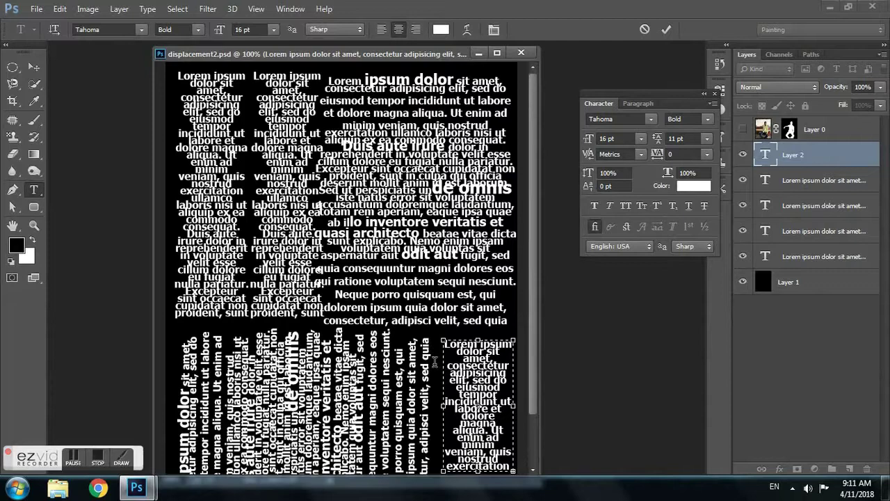
click(34, 66)
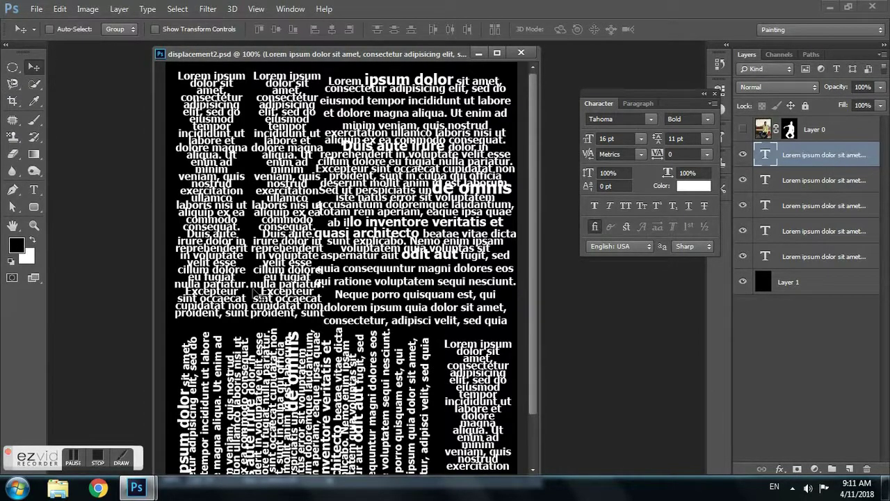
Shift-select all five text layers in the Layers panel.
ctrl+click(819, 158)
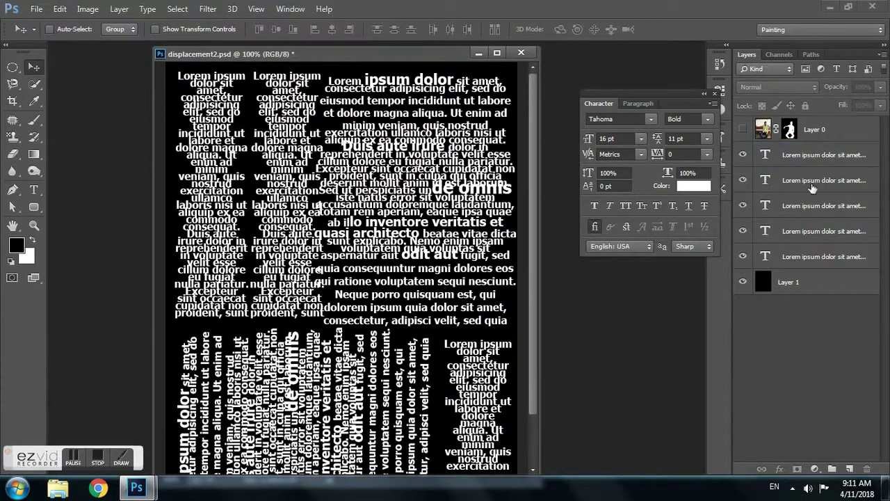
ctrl+click(808, 154)
ctrl+click(809, 180)
ctrl+click(808, 206)
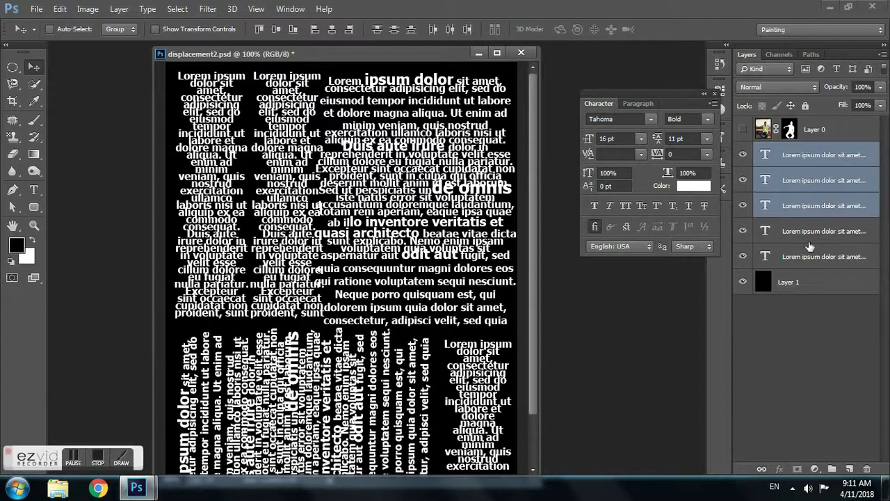
ctrl+click(808, 231)
ctrl+click(809, 256)
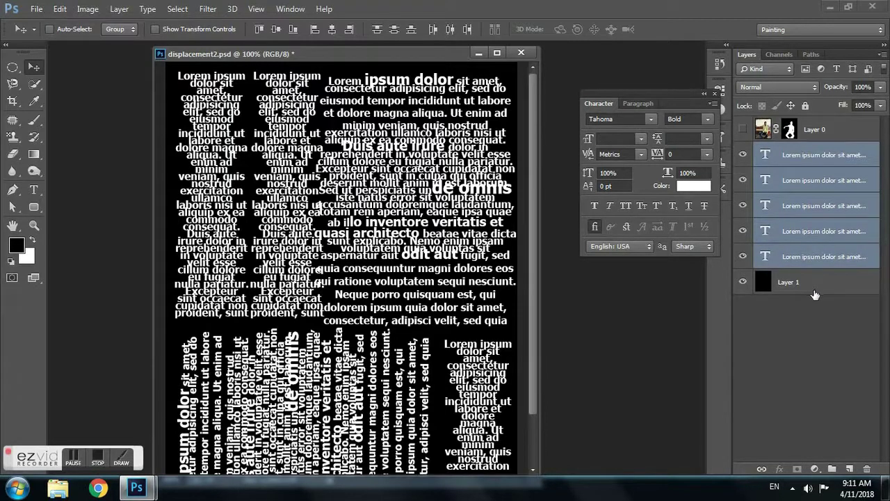
Group the five text layers as Group 1 and scale it to about 58% × 52% at upper left.
key(ctrl+g)
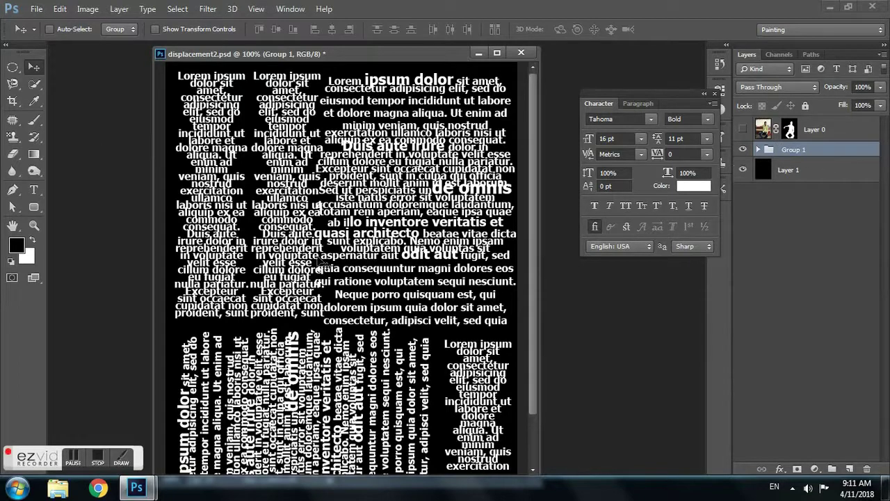
drag(407, 176, 407, 166)
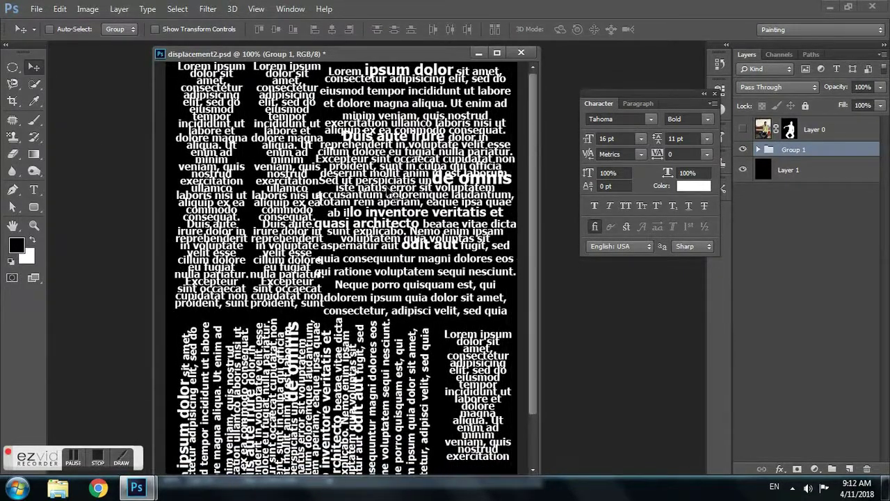
key(ctrl+t)
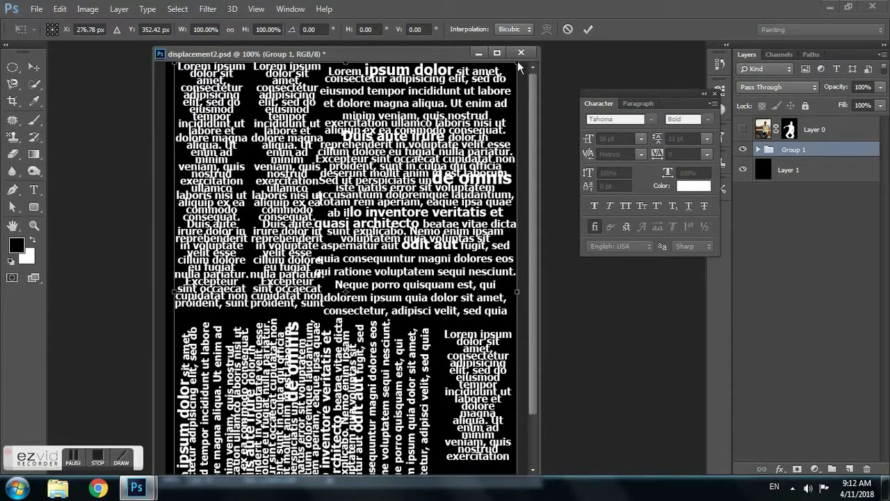
drag(516, 62, 440, 197)
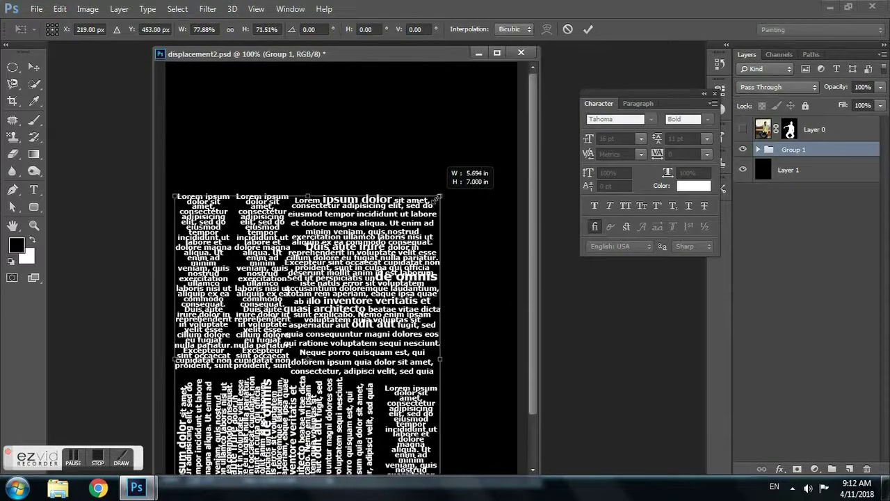
drag(362, 296, 358, 167)
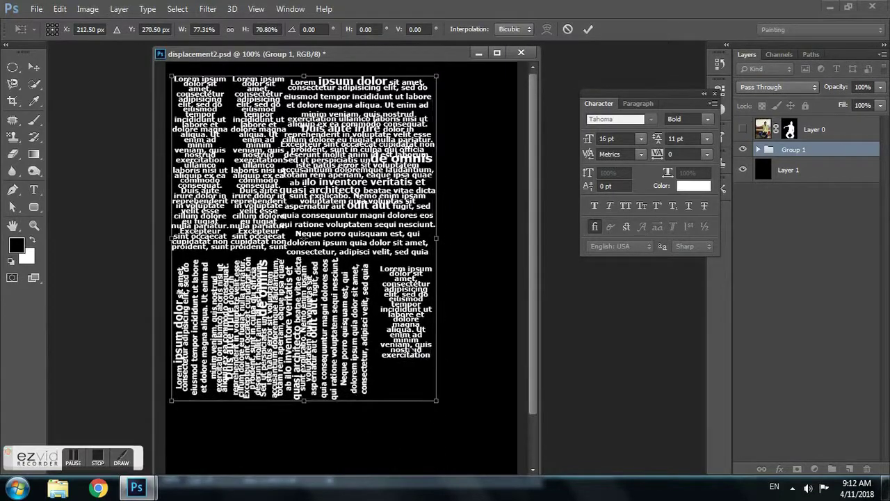
mouse_move(439, 403)
mouse_down()
mouse_move(347, 278)
mouse_move(342, 284)
mouse_move(372, 314)
mouse_up()
drag(299, 205, 293, 190)
Place two copies of Group 1 at the lower right and top right, shrinking the second slightly.
key(Return)
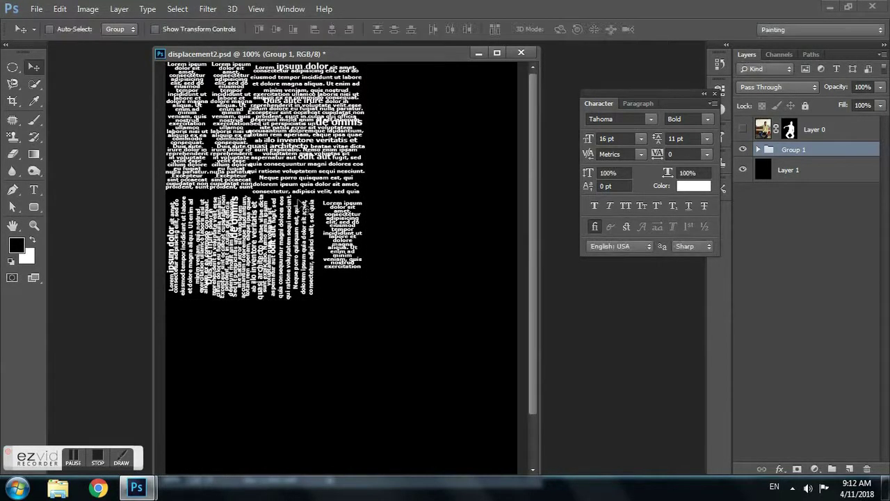
drag(298, 199, 439, 393)
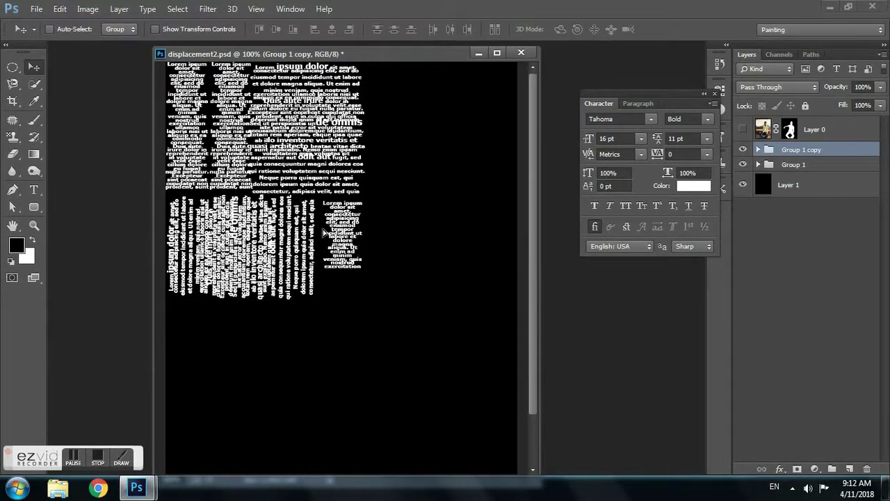
drag(439, 394, 439, 370)
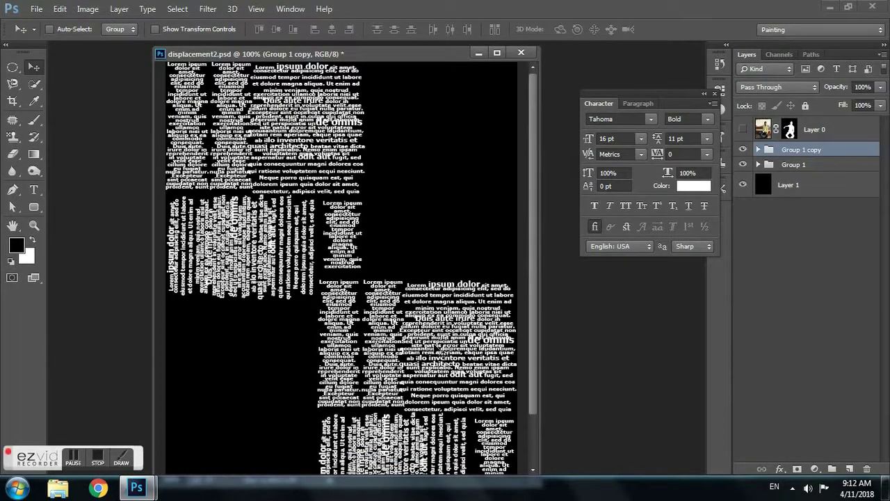
drag(443, 353, 482, 114)
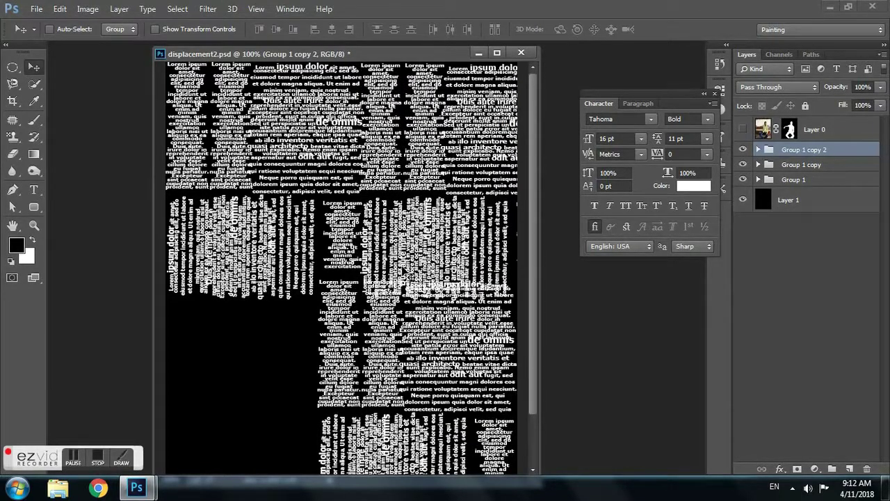
key(ctrl+t)
drag(359, 302, 369, 279)
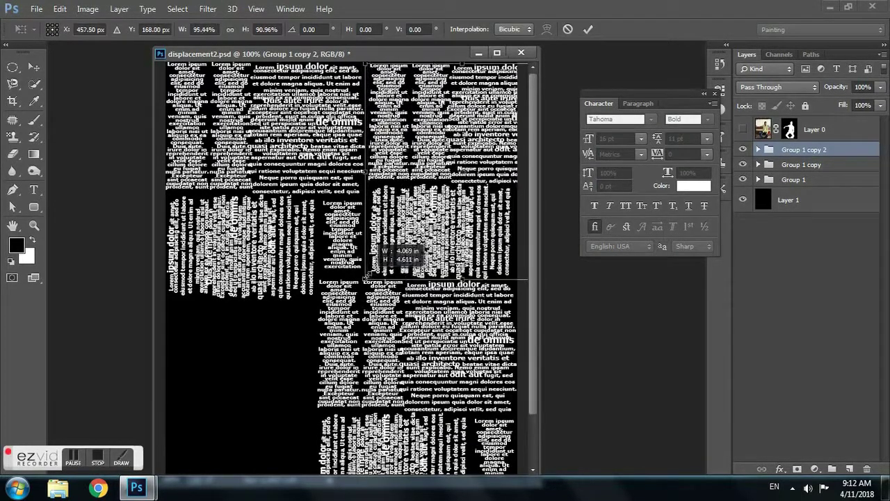
key(Return)
Place a third copy at the lower left and narrow it horizontally.
mouse_move(452, 212)
mouse_down()
mouse_move(448, 182)
mouse_move(448, 212)
mouse_move(256, 412)
mouse_move(277, 409)
mouse_up()
key(ctrl+t)
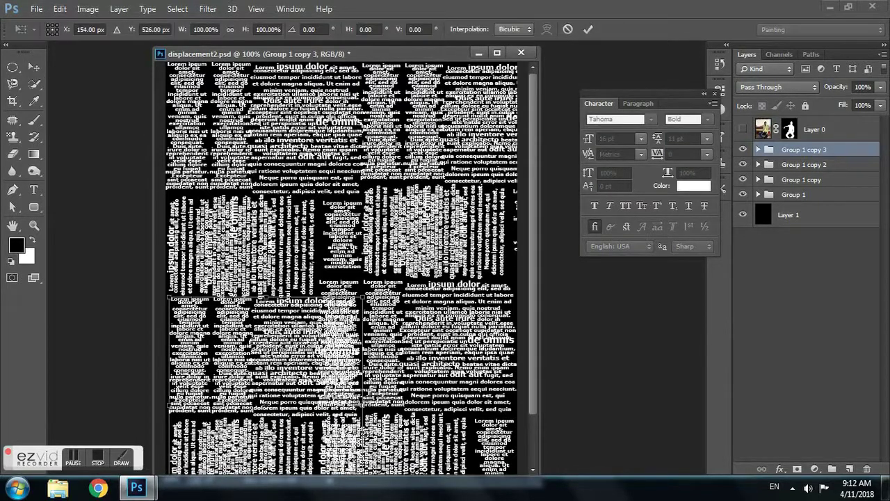
mouse_move(362, 296)
mouse_down()
mouse_move(320, 291)
mouse_move(322, 306)
mouse_up()
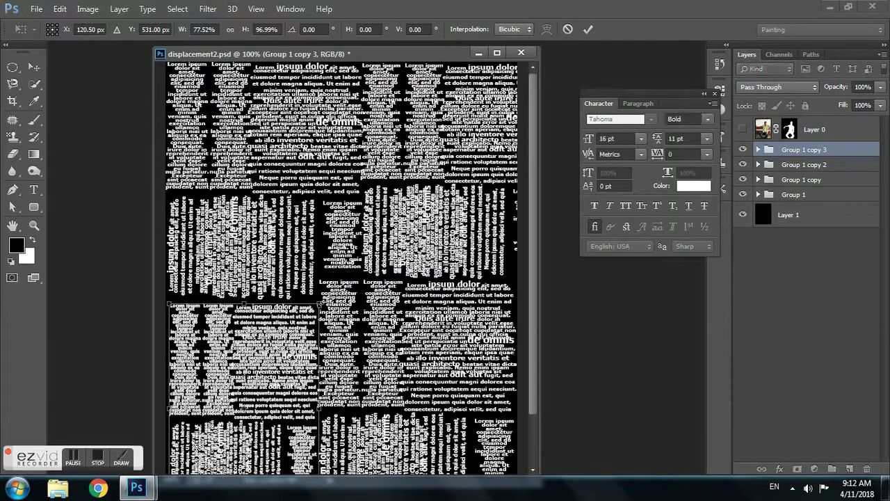
key(Return)
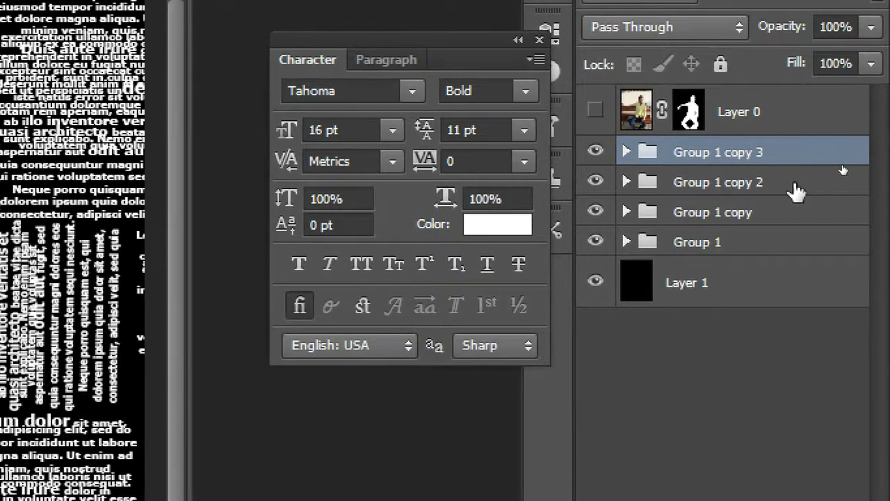
Merge Group 1 and its three copies into one layer, Group 1 copy 3, cancelling the save prompt.
shift+click(794, 184)
ctrl+click(787, 236)
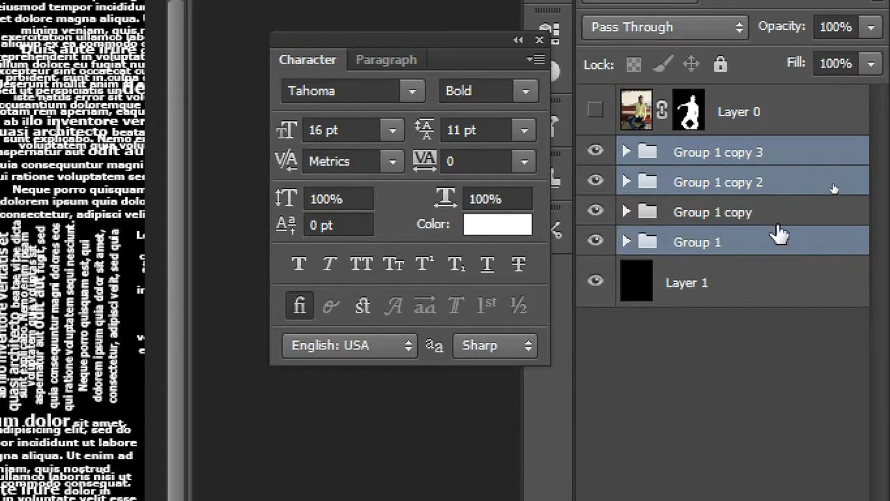
ctrl+click(777, 221)
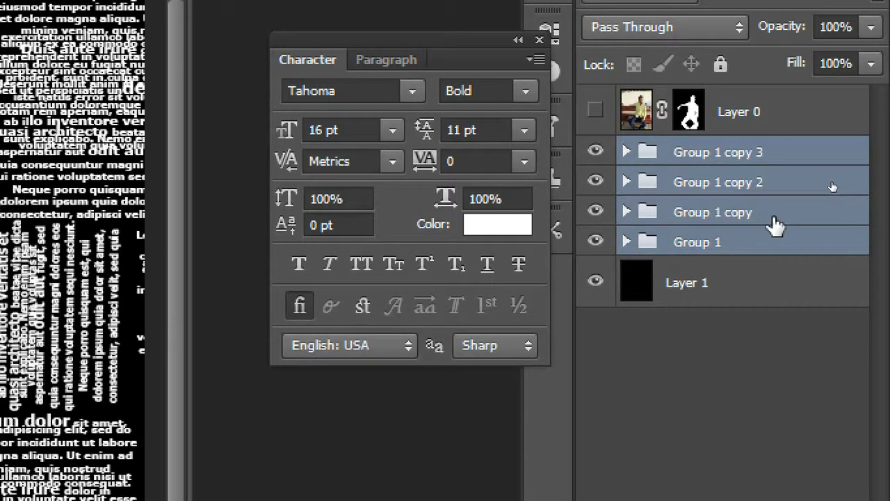
key(ctrl+e)
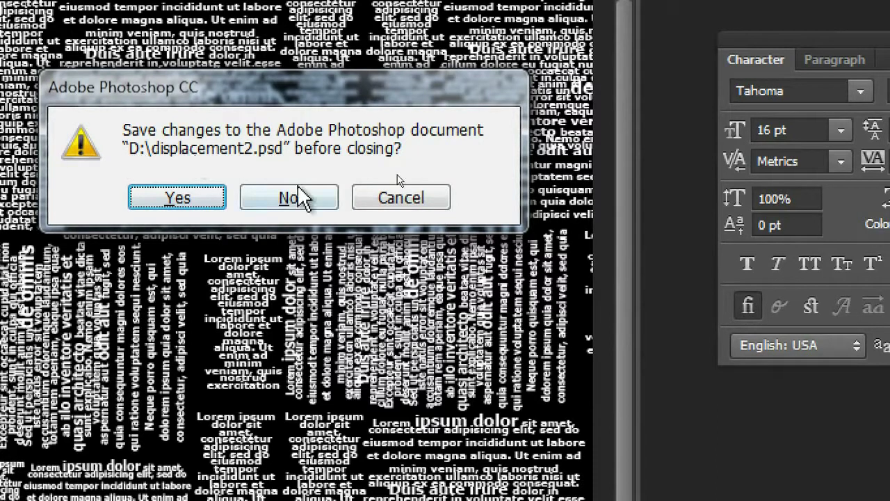
click(416, 202)
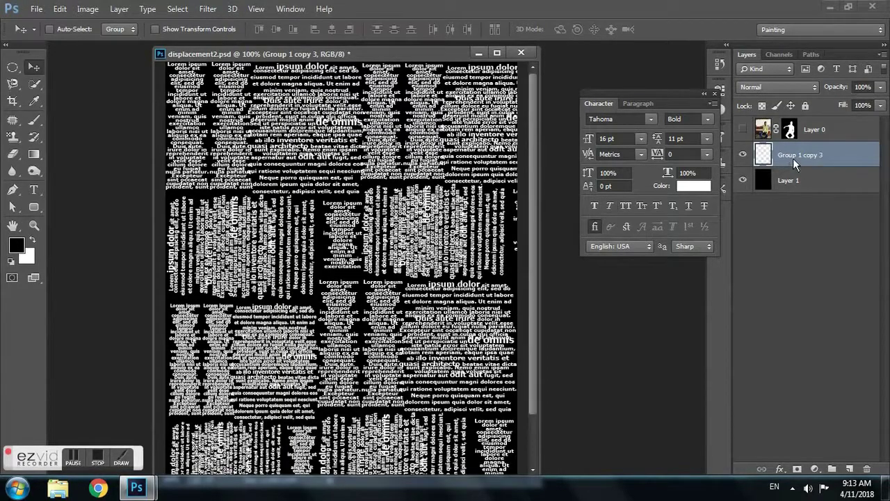
right_click(793, 158)
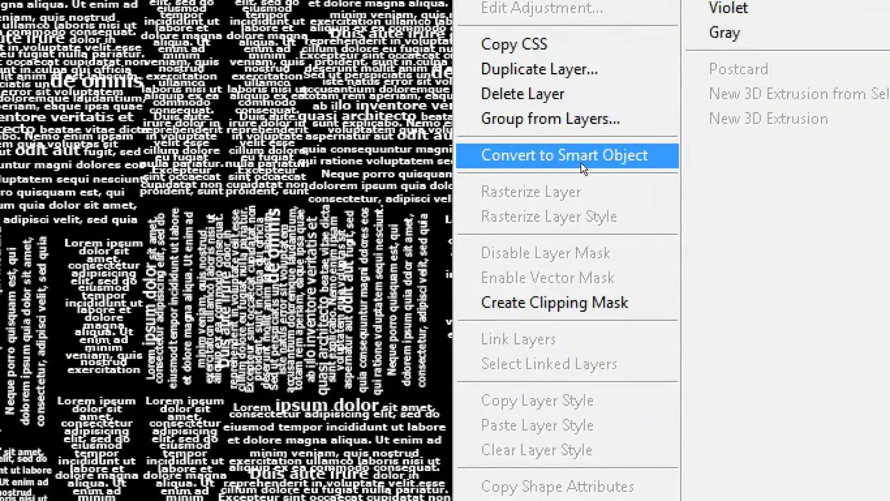
click(598, 159)
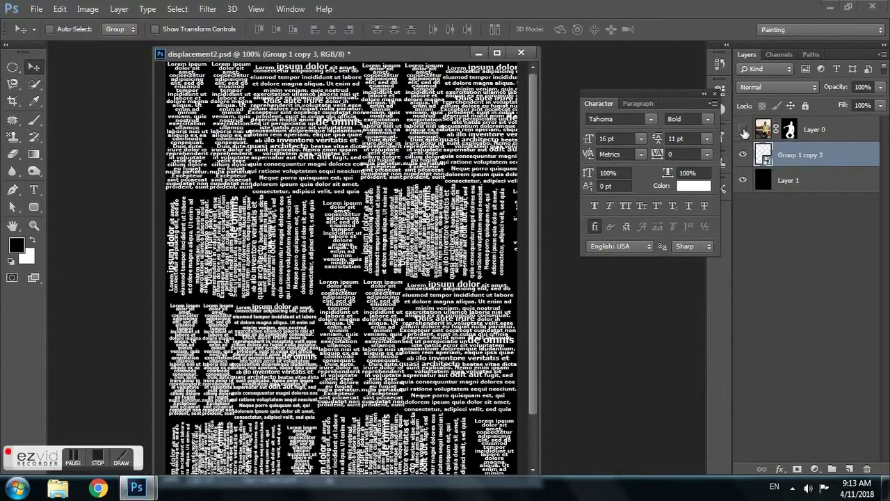
click(743, 130)
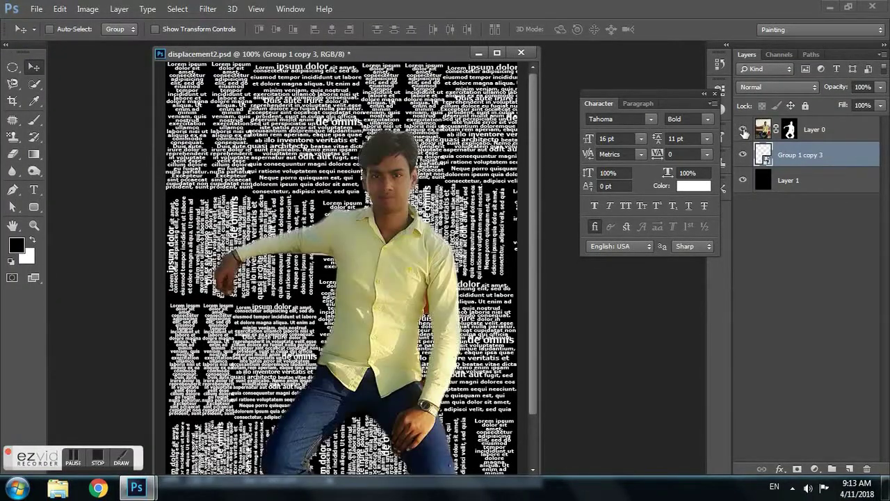
click(743, 130)
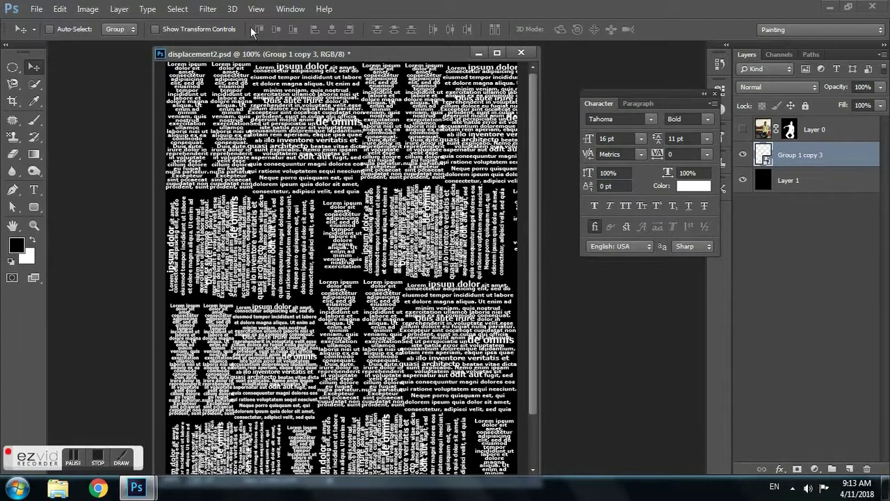
Apply Distort > Displace at scale 10 using displacement2.psd as the map.
click(208, 9)
mouse_move(208, 165)
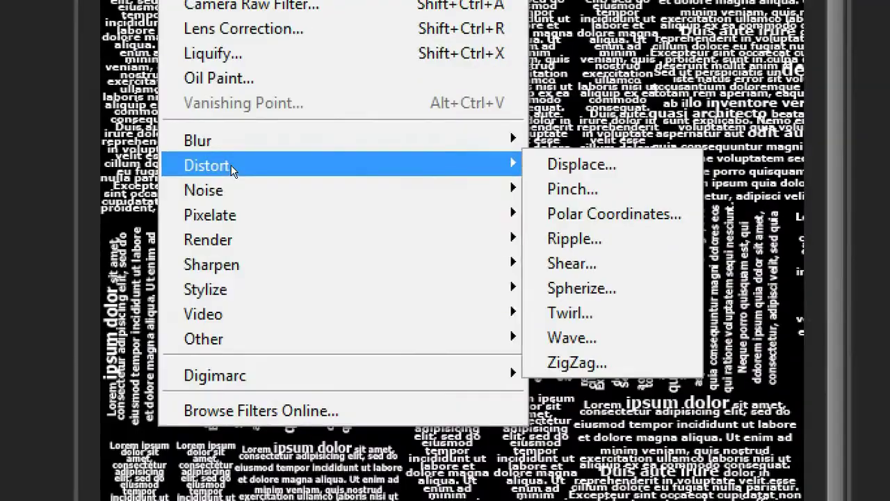
click(658, 166)
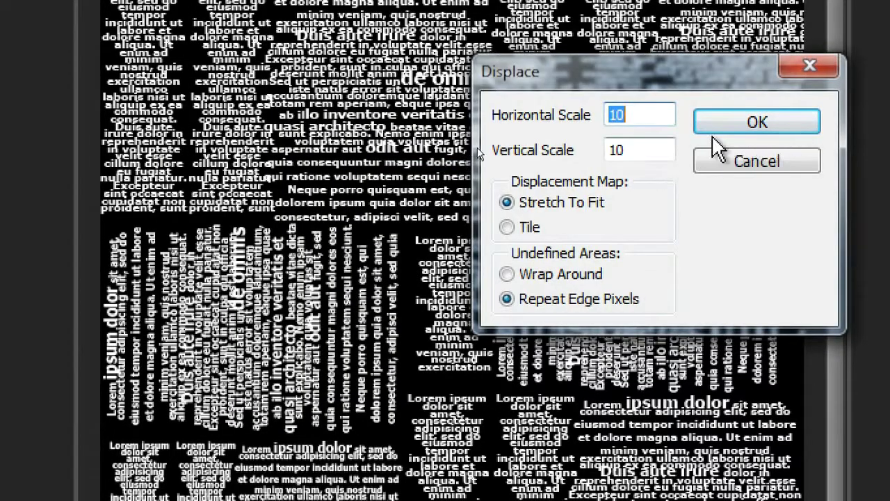
click(730, 123)
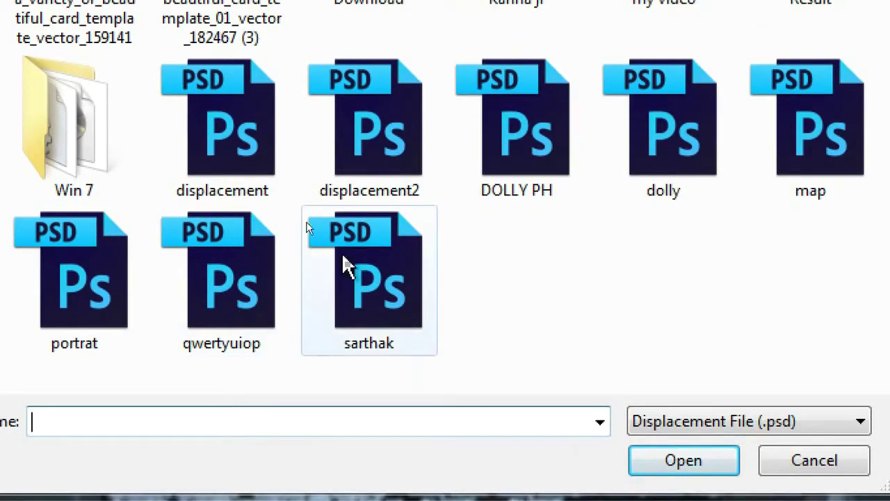
click(407, 115)
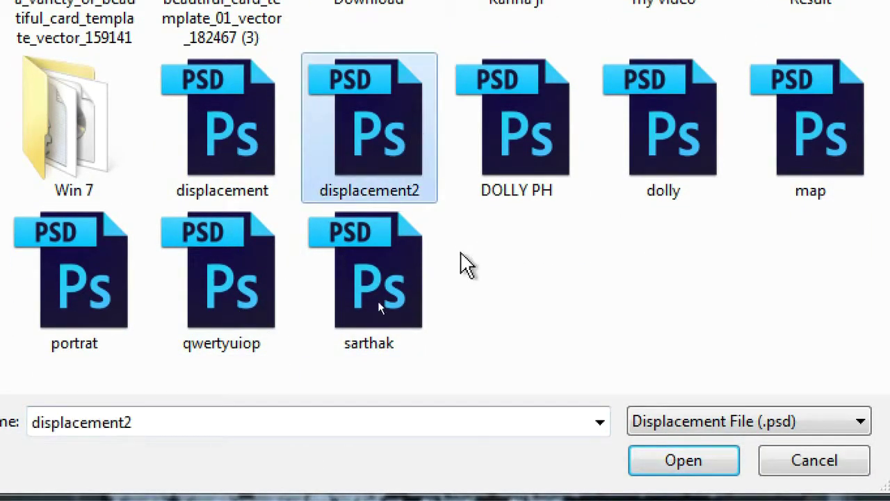
click(668, 452)
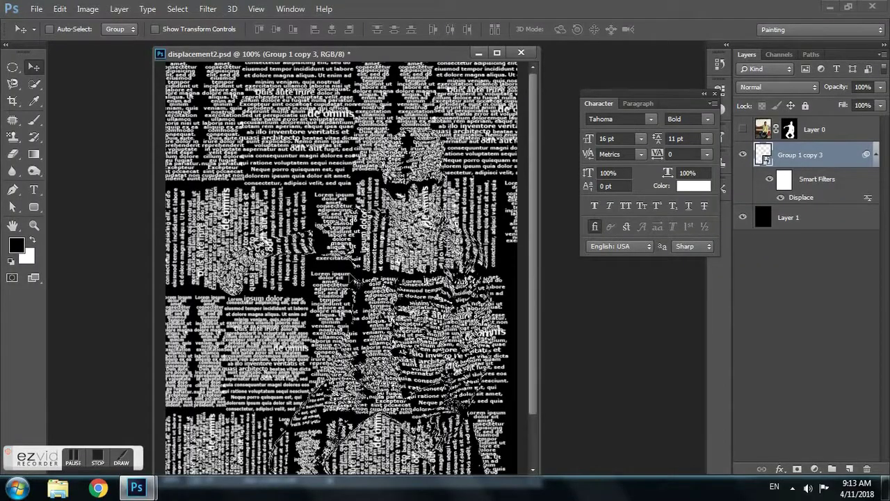
Copy Layer 0's figure mask onto Group 1 copy 3, toggling the photo's visibility to check.
alt+click(800, 137)
drag(800, 144, 798, 138)
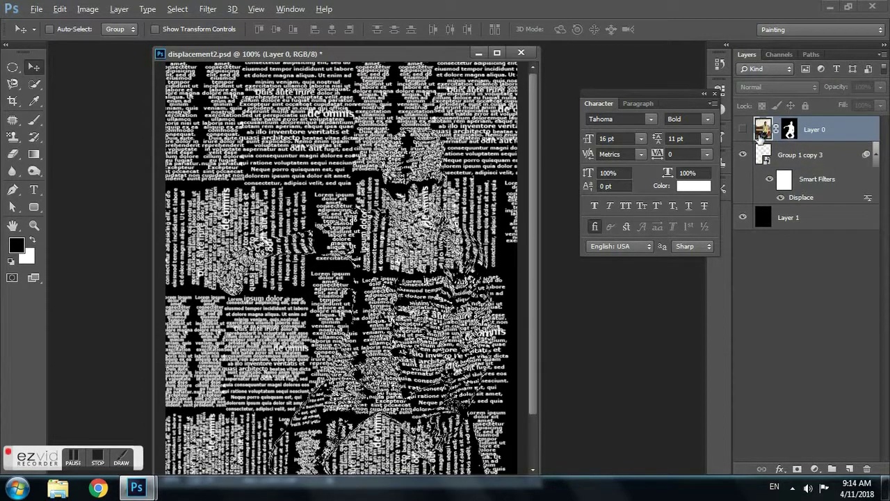
click(743, 129)
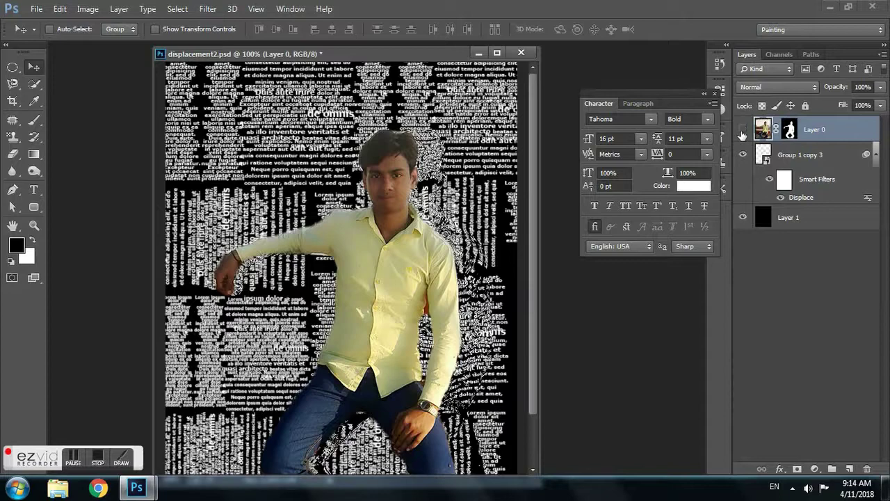
click(743, 129)
drag(788, 133, 814, 155)
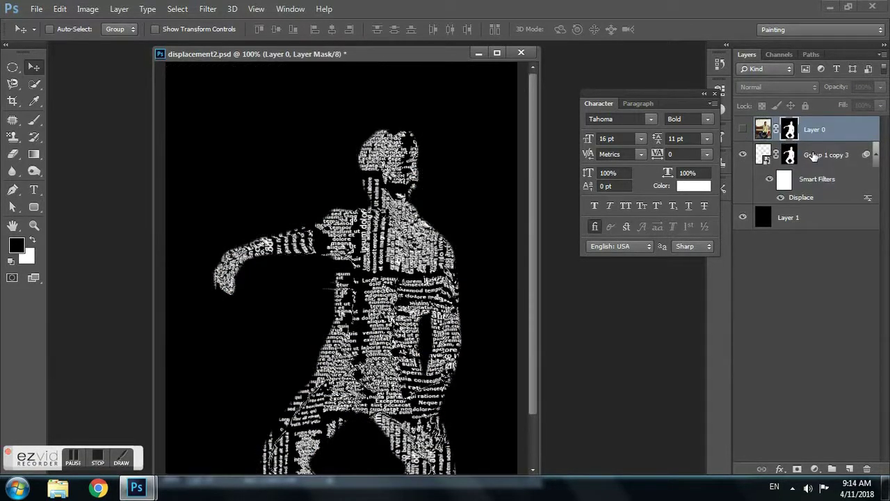
Show the photo again, try clipping it to the text, undo the clip, and select Group 1 copy 3.
click(743, 129)
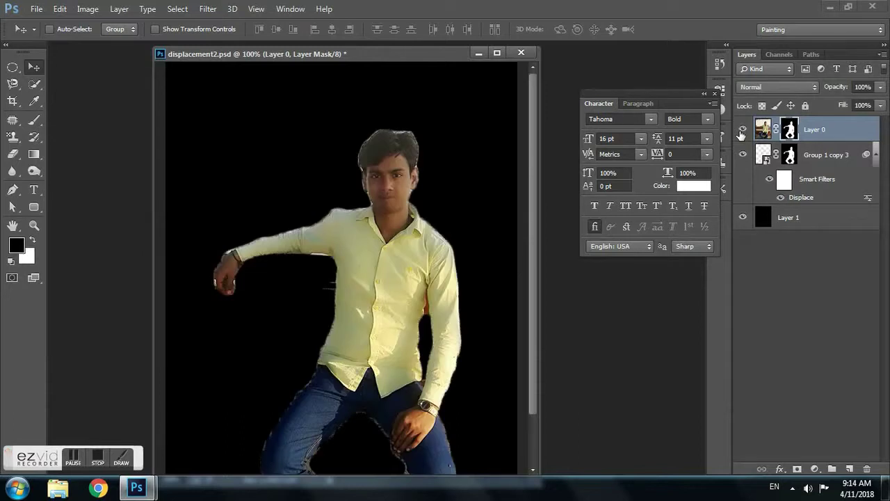
drag(794, 139, 806, 139)
alt+click(804, 139)
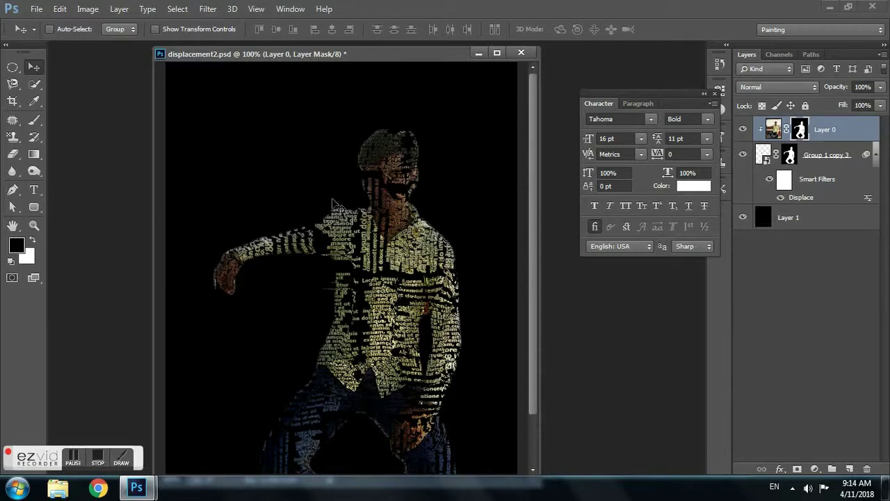
key(ctrl+alt+g)
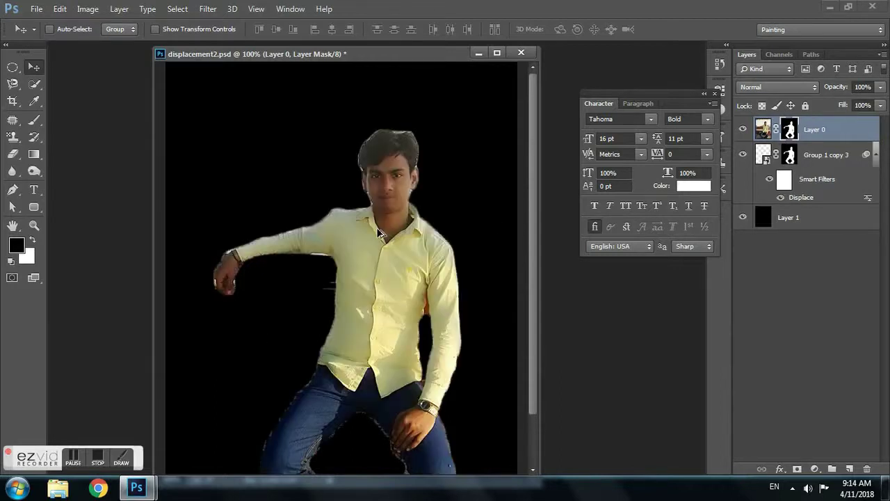
click(821, 156)
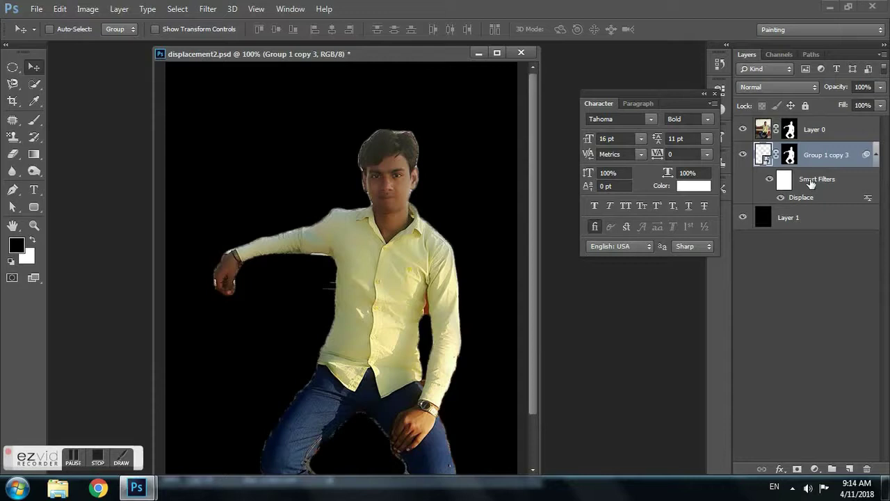
Delete the figure mask from the Group 1 copy 3 text layer.
drag(810, 183, 867, 469)
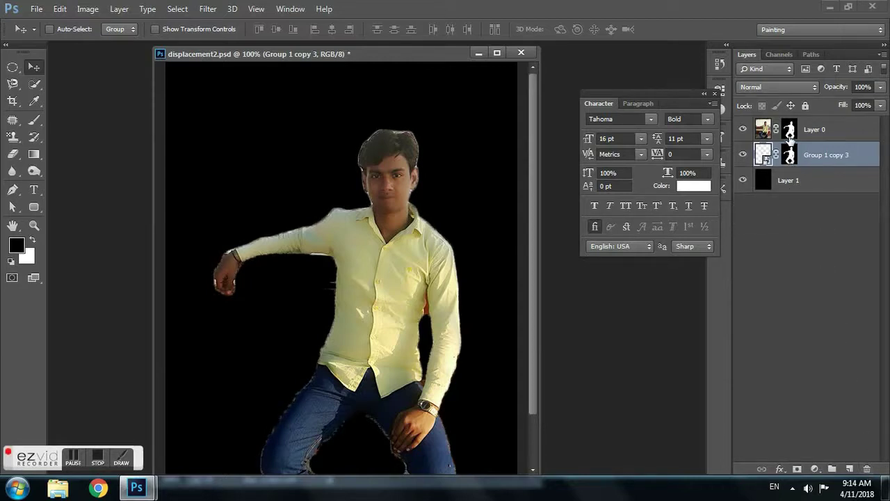
drag(790, 139, 791, 134)
alt+click(790, 135)
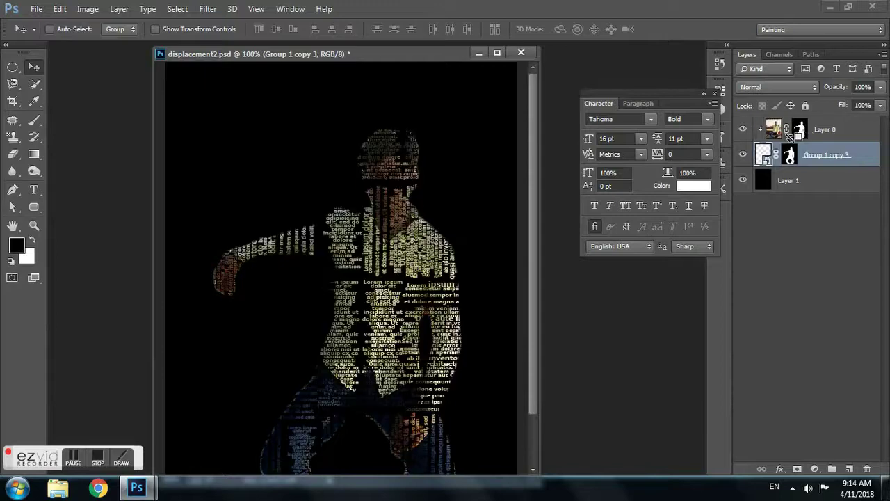
alt+click(790, 136)
drag(787, 155, 863, 465)
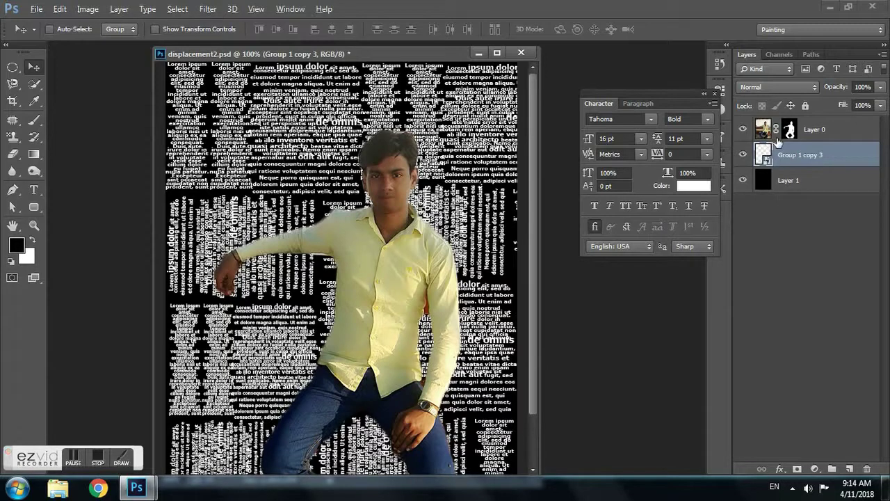
Clip the photo to the full-page text layer and shift the text into place behind the figure.
alt+click(778, 136)
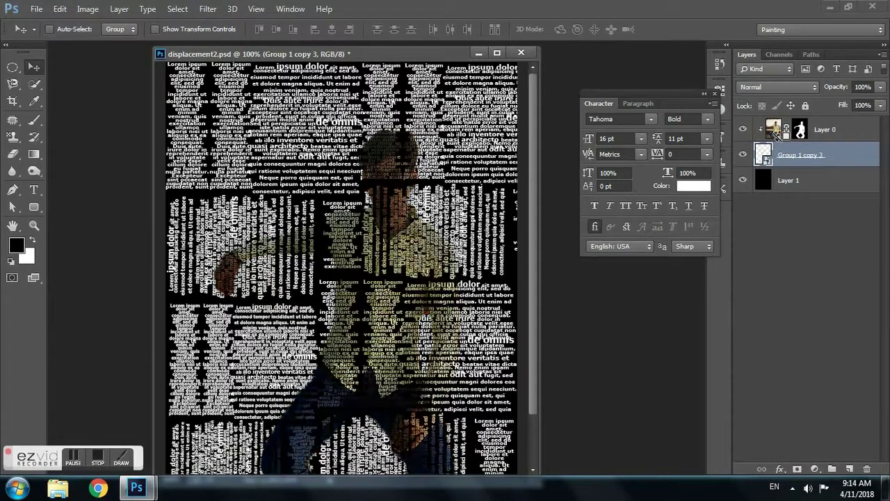
mouse_move(382, 273)
mouse_down()
mouse_move(381, 263)
mouse_move(394, 318)
mouse_up()
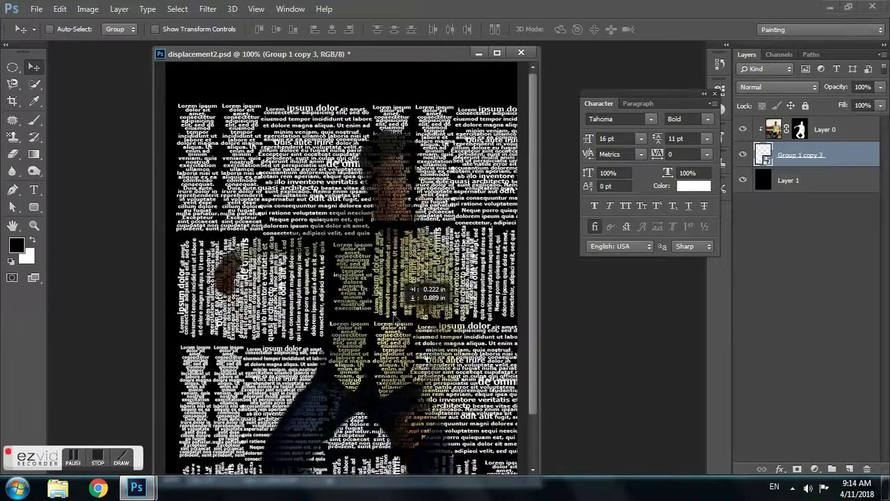
drag(394, 318, 398, 328)
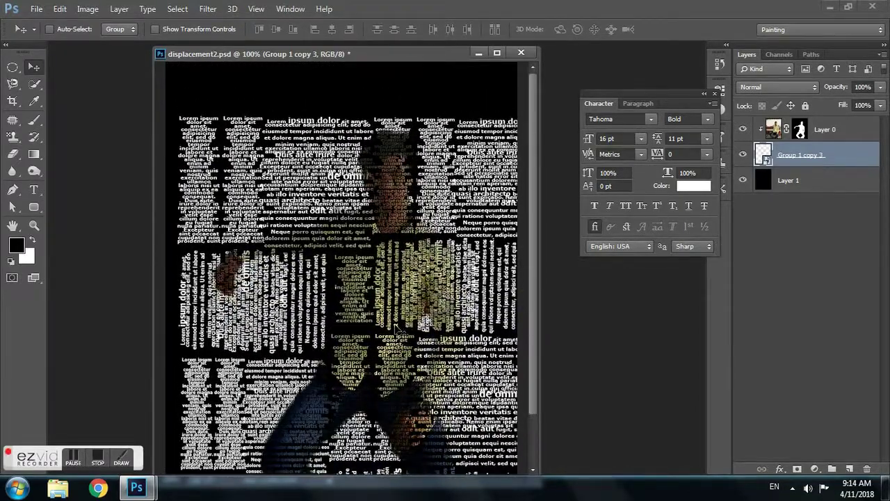
Scale the text layer to about 104% wide by 112% tall and move it upward.
key(ctrl+t)
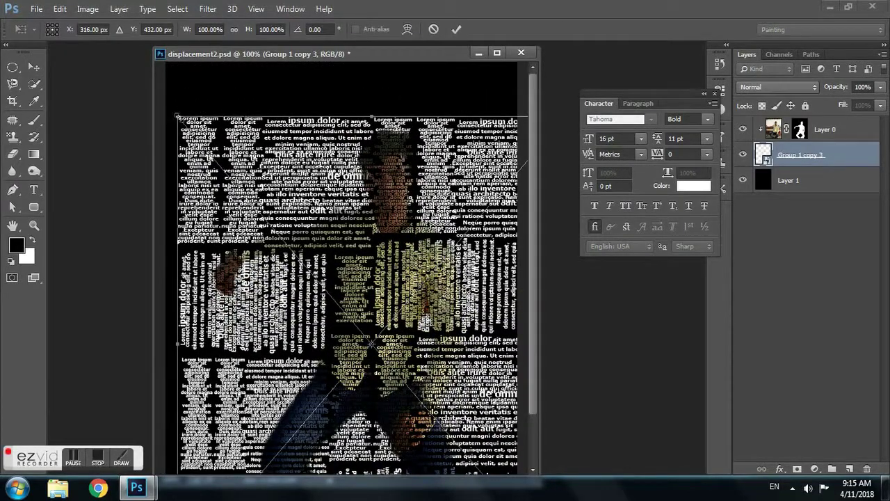
drag(177, 116, 161, 64)
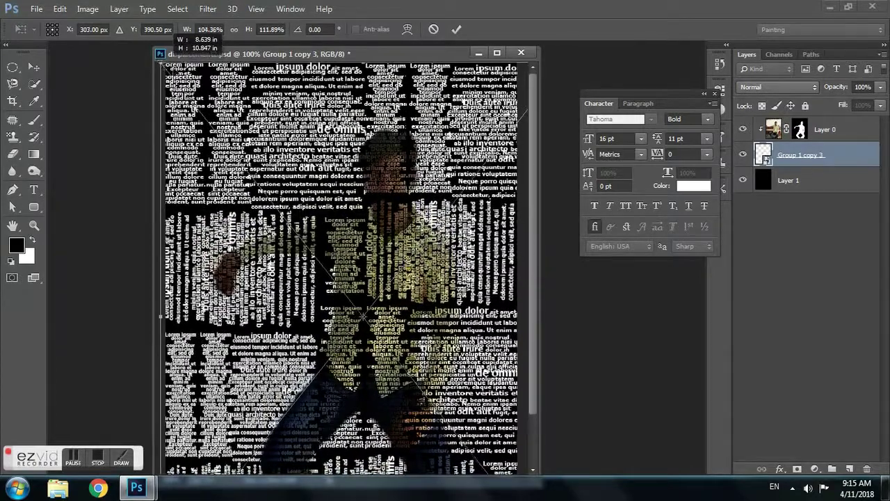
key(Return)
mouse_move(449, 240)
mouse_down()
mouse_move(450, 150)
mouse_move(442, 264)
mouse_up()
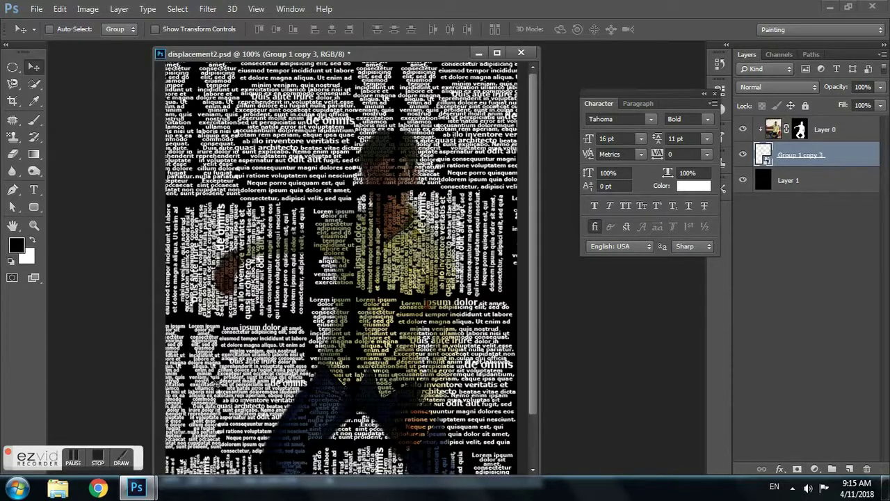
click(97, 462)
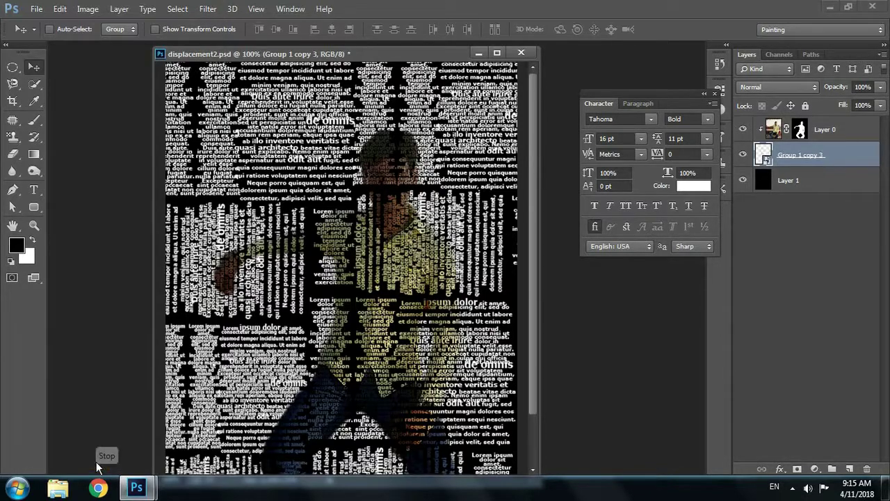